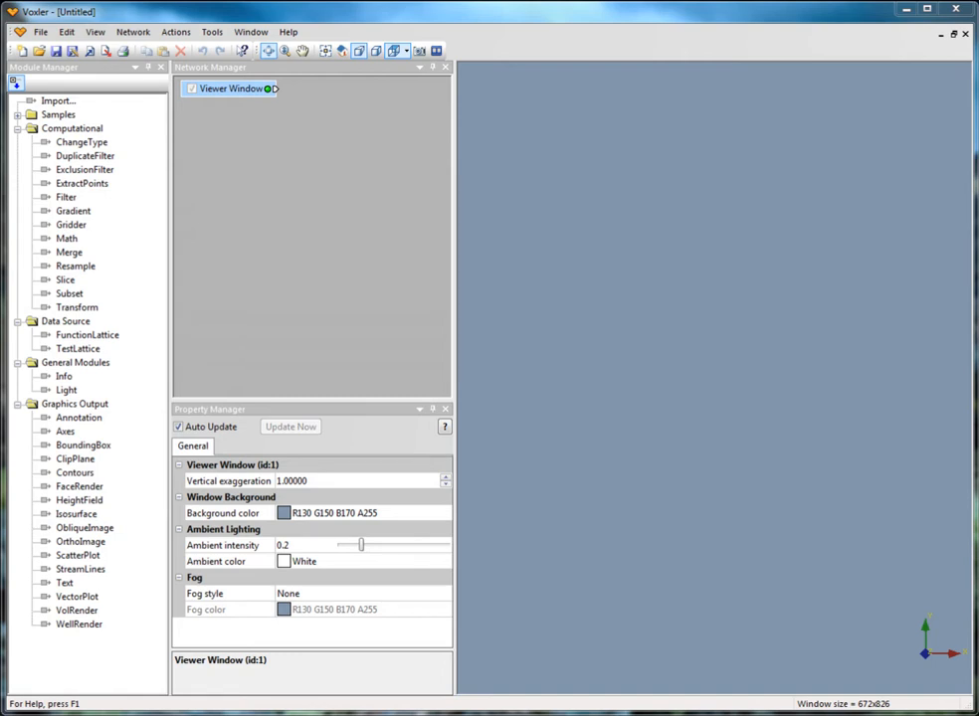
{"action": "left_click", "coordinate": [39, 31]}
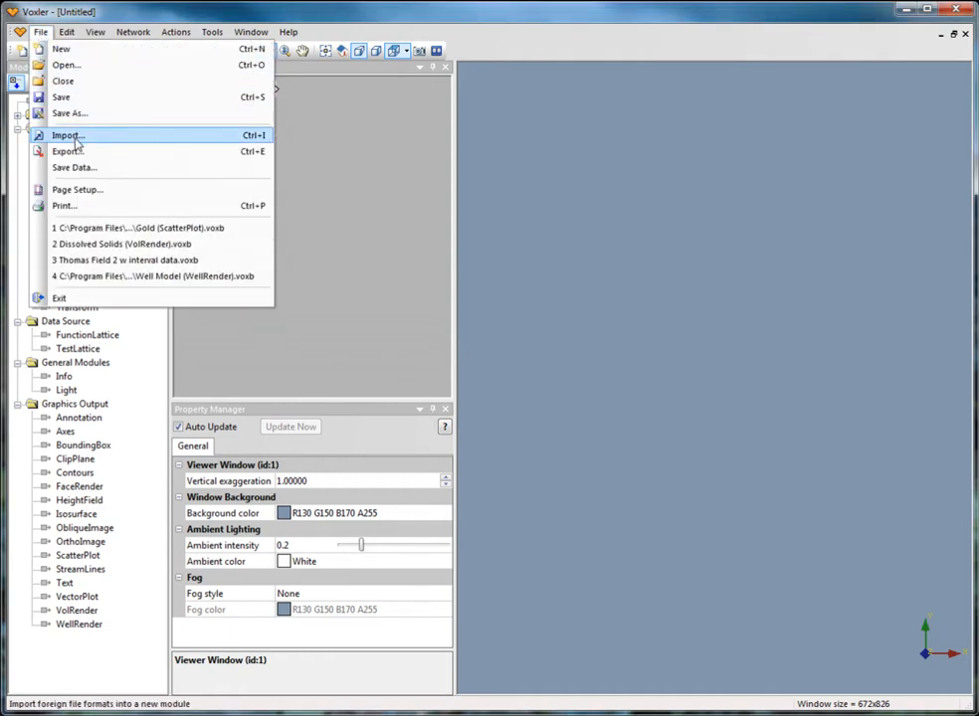
{"action": "left_click", "coordinate": [321, 149]}
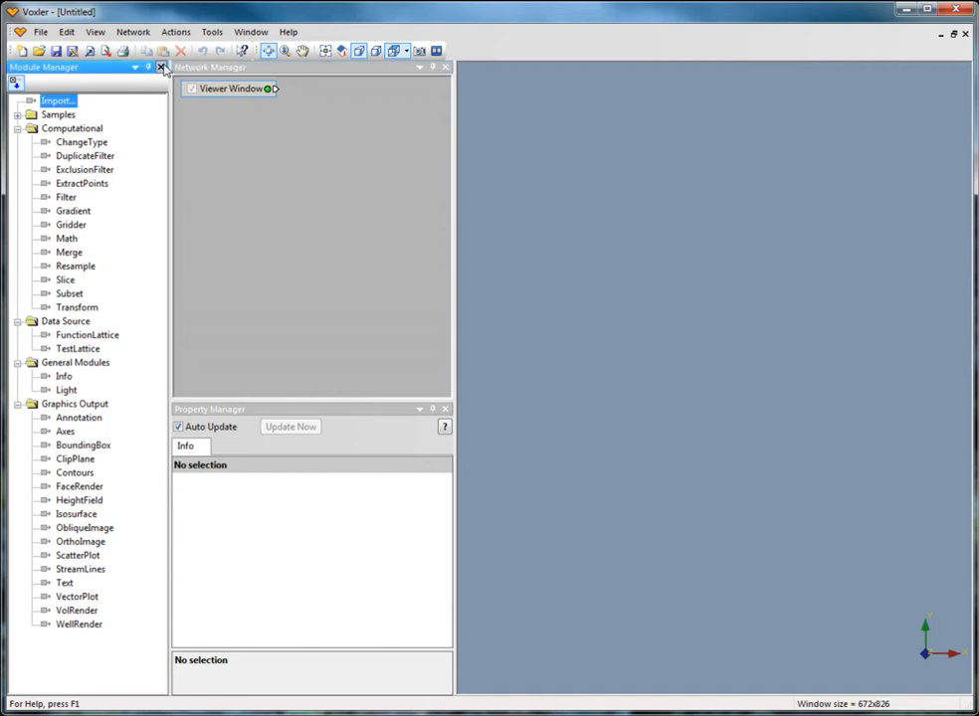
Close the Module Manager and add an Annotation graphics output module to the network
{"action": "left_click", "coordinate": [160, 67]}
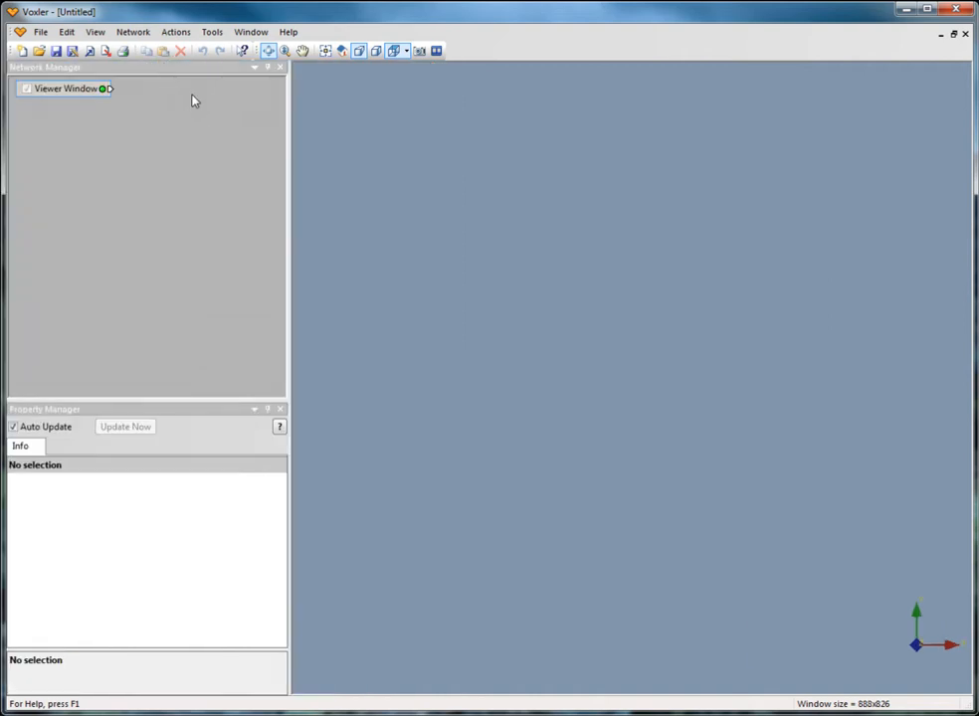
{"action": "left_click", "coordinate": [132, 32]}
{"action": "mouse_move", "coordinate": [140, 99]}
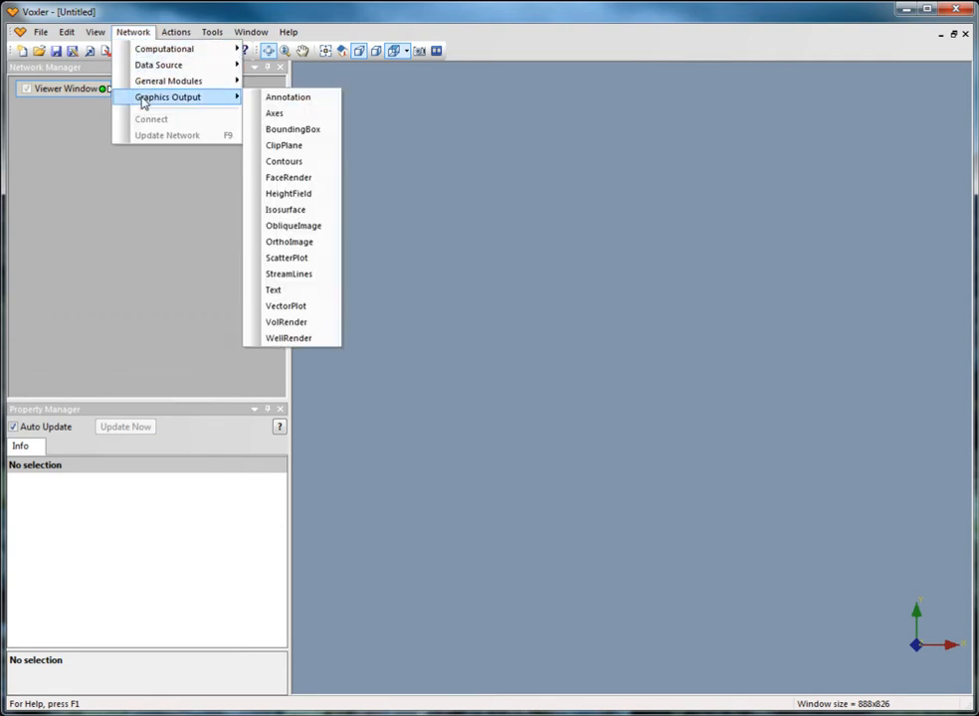
{"action": "left_click", "coordinate": [288, 98]}
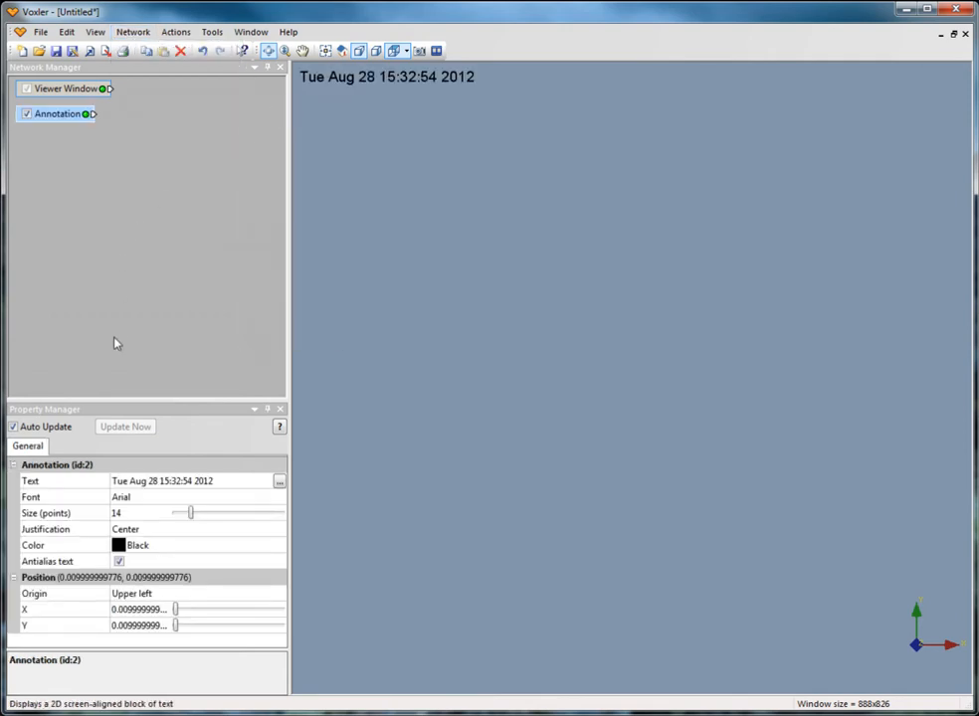
View the annotation's multiline text without changing it, and set the annotation's position to X 0, Y 0
{"action": "left_click", "coordinate": [279, 481]}
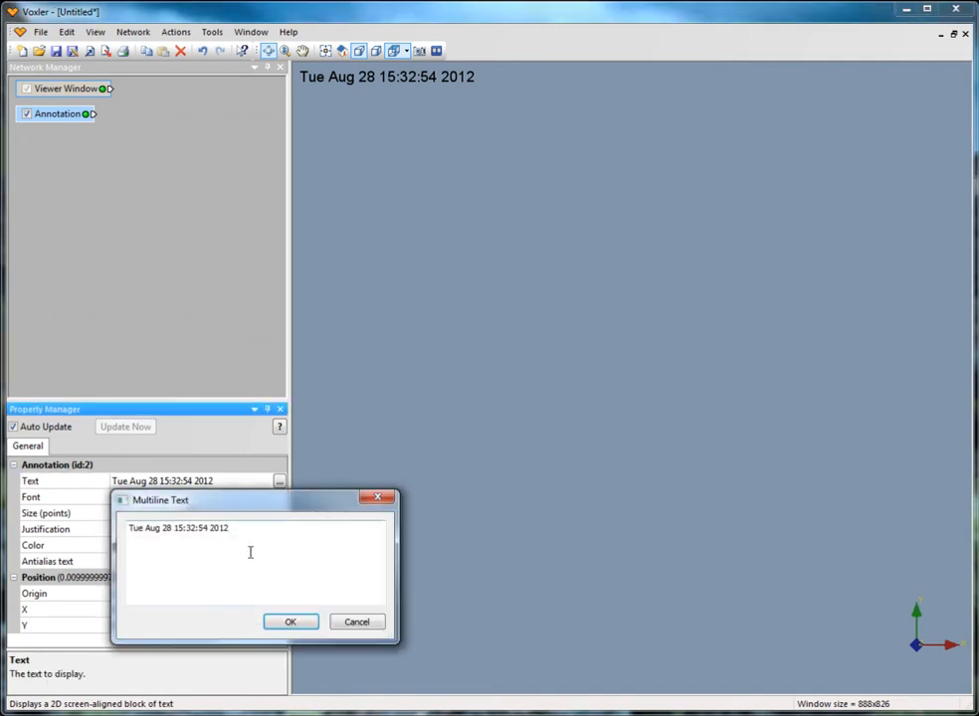
{"action": "left_click", "coordinate": [374, 625]}
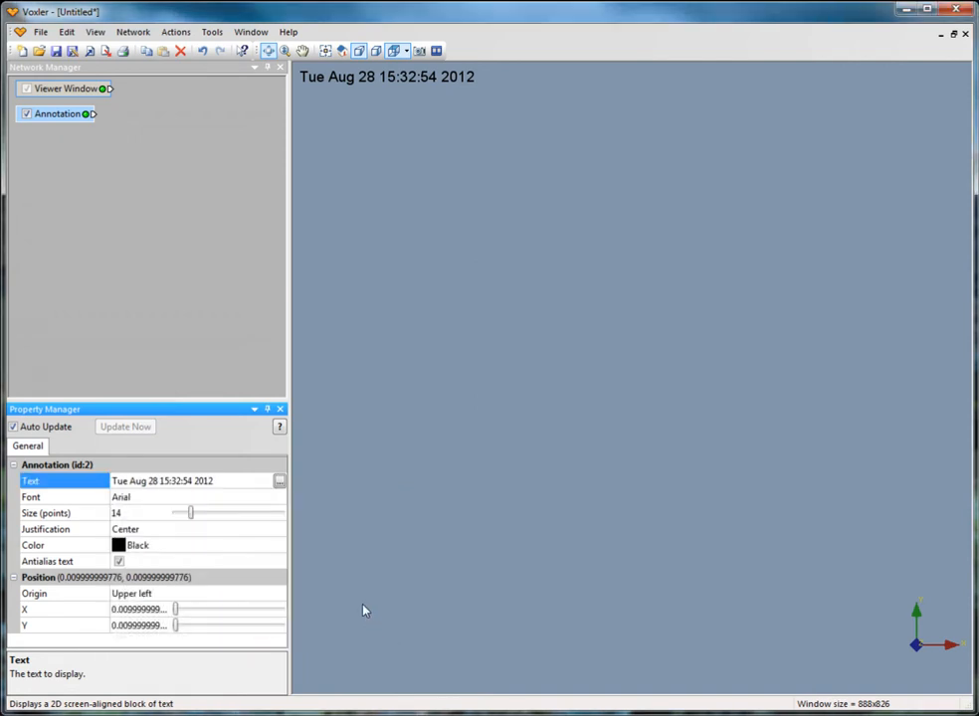
{"action": "mouse_move", "coordinate": [181, 617]}
{"action": "left_mouse_down"}
{"action": "mouse_move", "coordinate": [232, 618]}
{"action": "mouse_move", "coordinate": [175, 627]}
{"action": "left_mouse_up"}
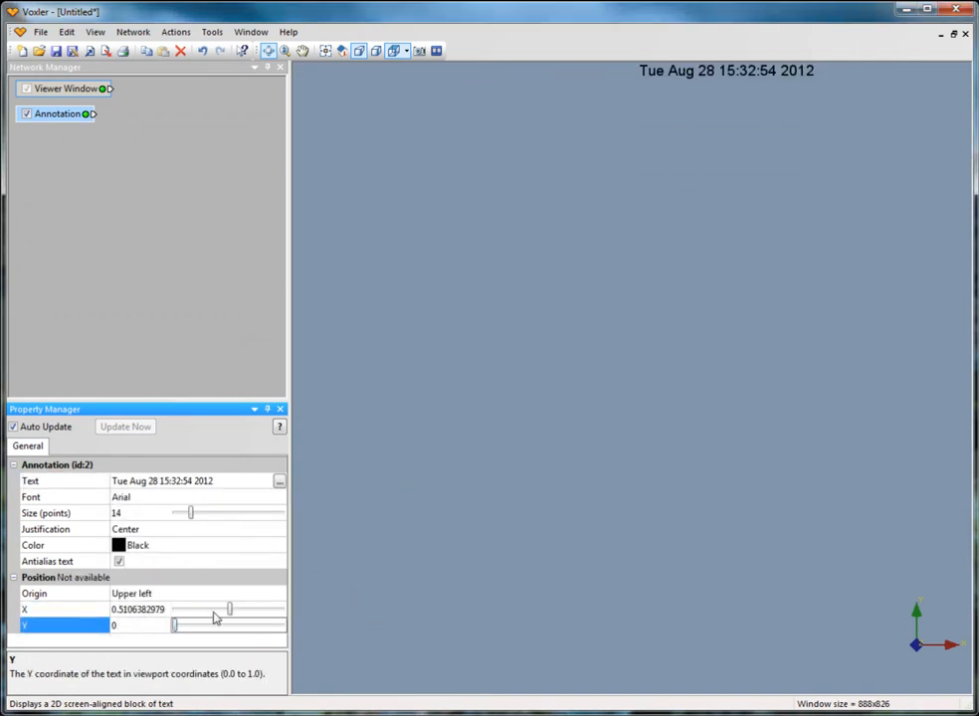
{"action": "left_click_drag", "start_coordinate": [230, 610], "coordinate": [175, 610]}
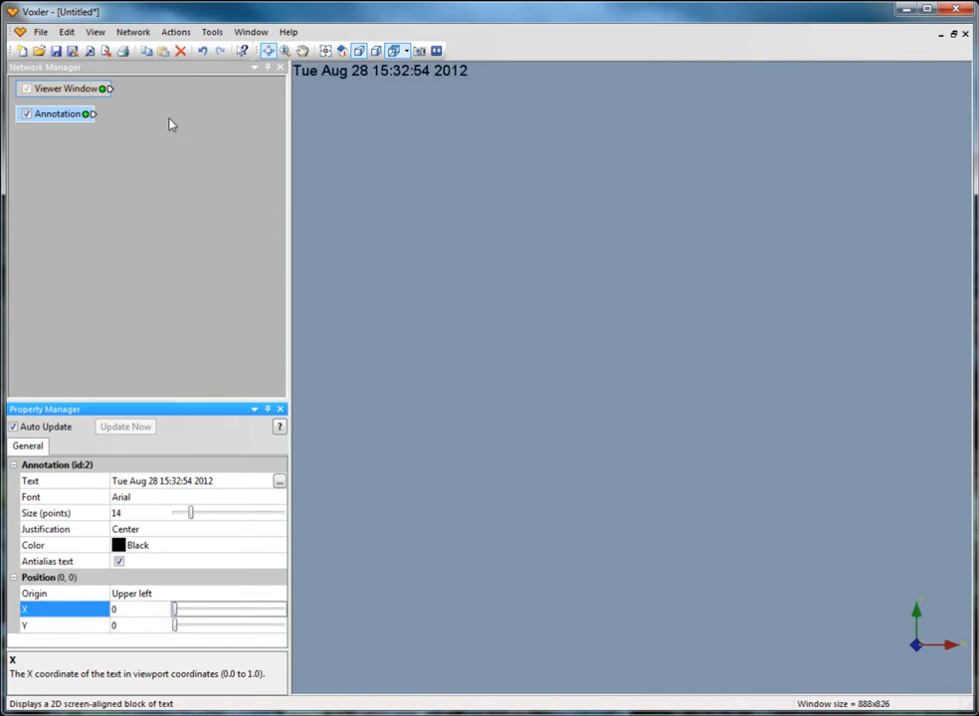
Add a Text graphics output module to the network and replace its default text with "Demo"
{"action": "left_click", "coordinate": [133, 32]}
{"action": "mouse_move", "coordinate": [224, 98]}
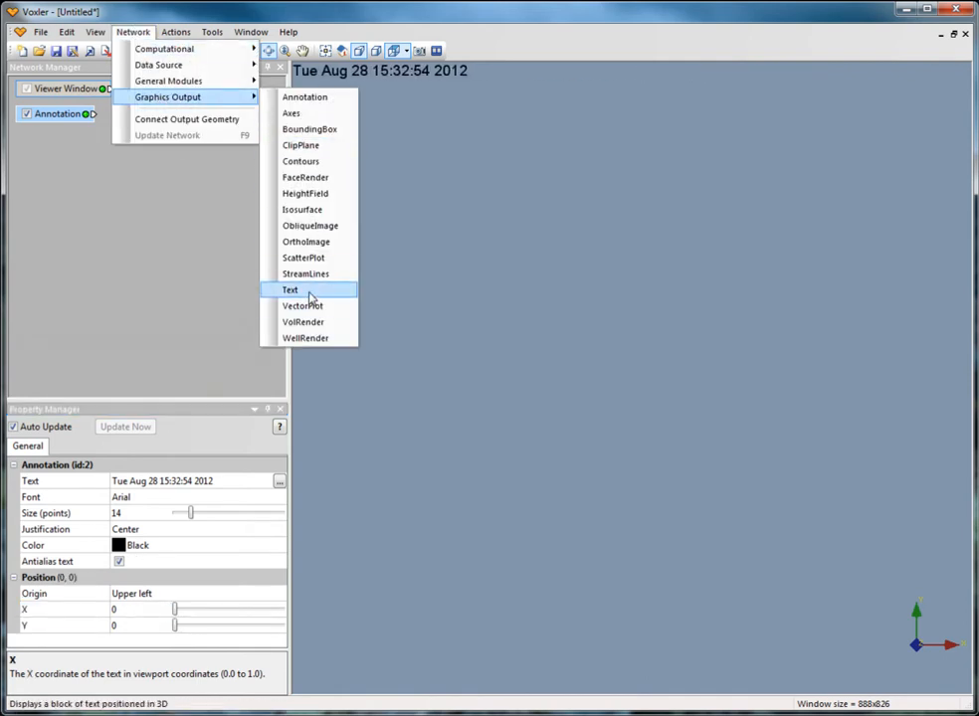
{"action": "left_click", "coordinate": [304, 290]}
{"action": "left_click", "coordinate": [245, 487]}
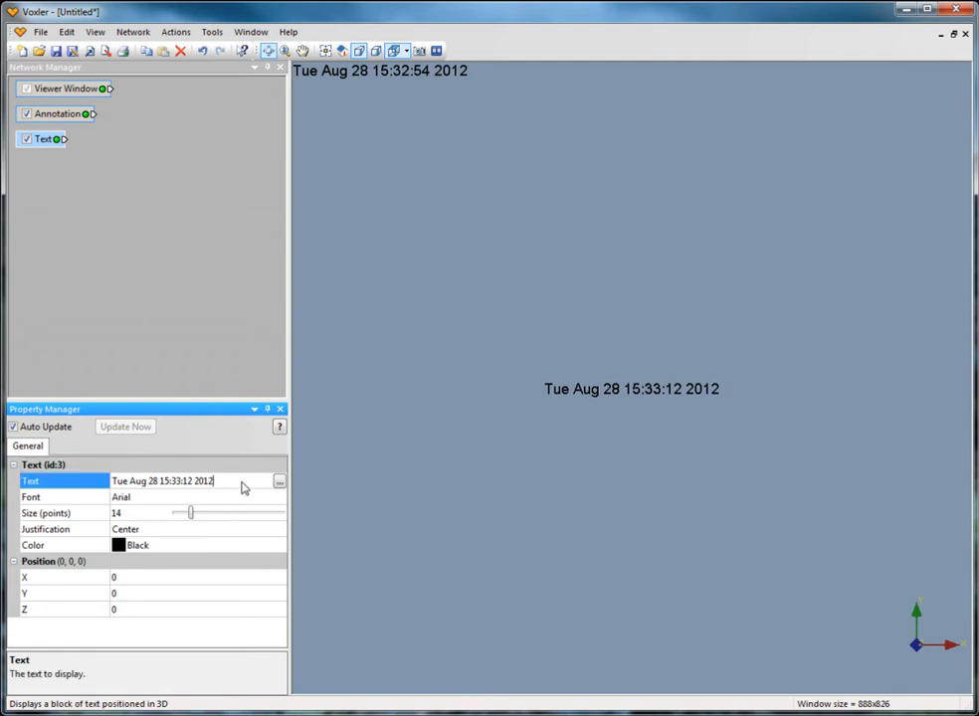
{"action": "left_click", "coordinate": [280, 482]}
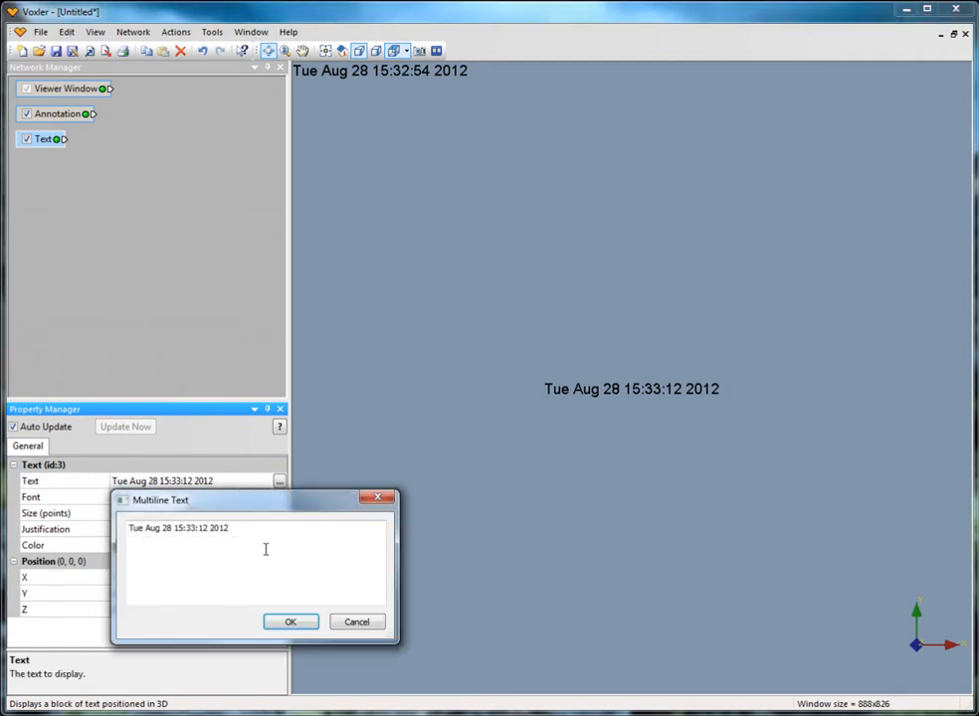
{"action": "left_click_drag", "start_coordinate": [239, 530], "coordinate": [130, 528]}
{"action": "type", "text": "Demo"}
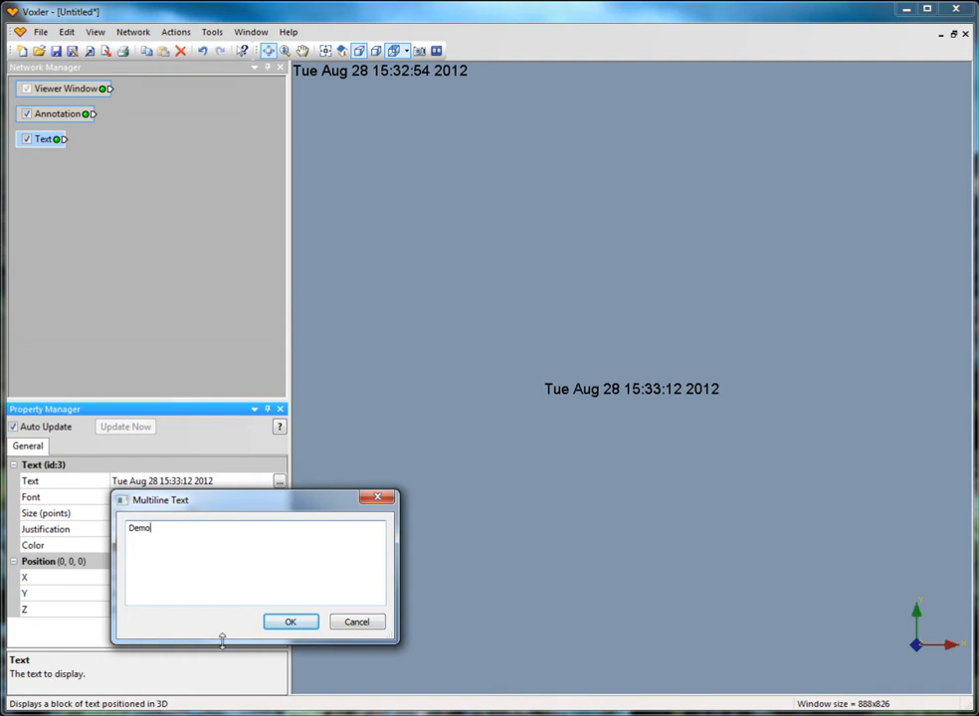
{"action": "left_click", "coordinate": [276, 623]}
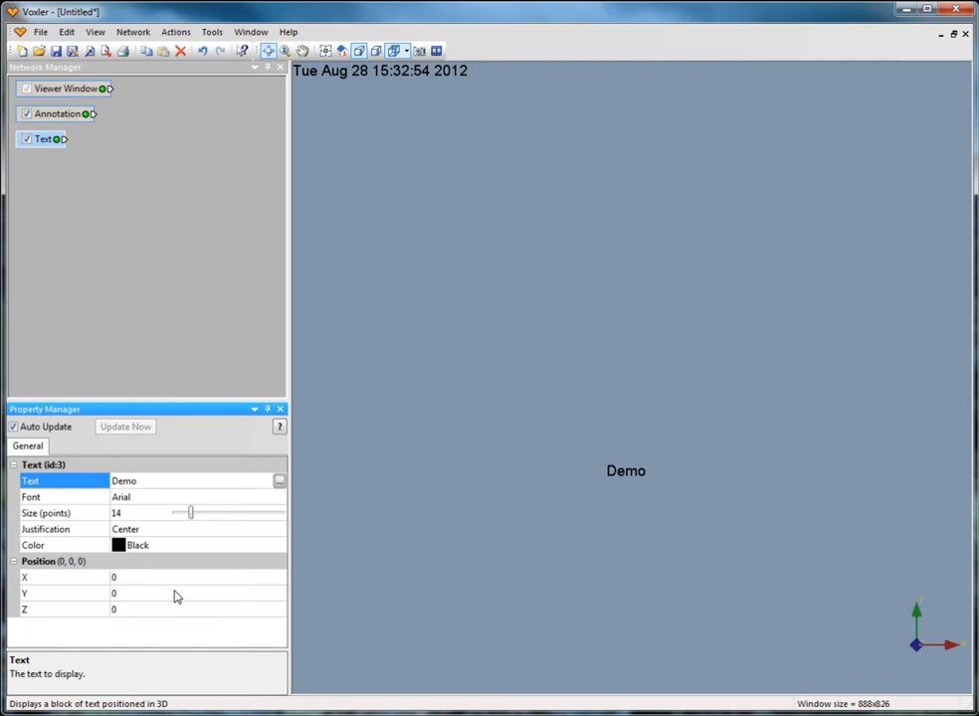
Set the position of the Demo text to X 40, Y 10, Z 80
{"action": "left_click", "coordinate": [115, 578]}
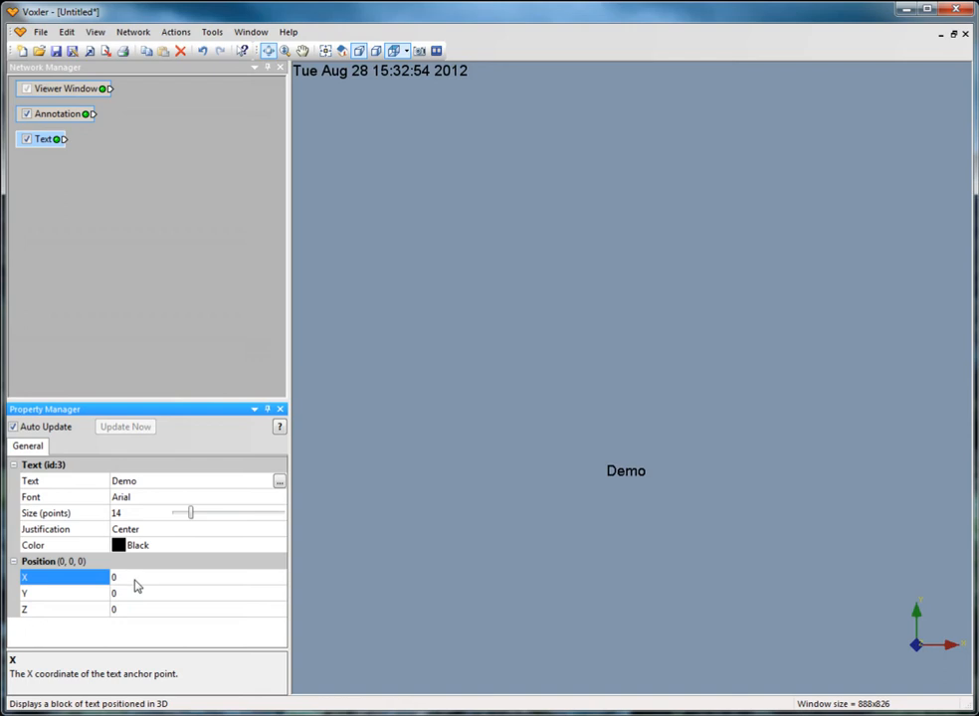
{"action": "type", "text": "40"}
{"action": "left_click", "coordinate": [40, 594]}
{"action": "type", "text": "10"}
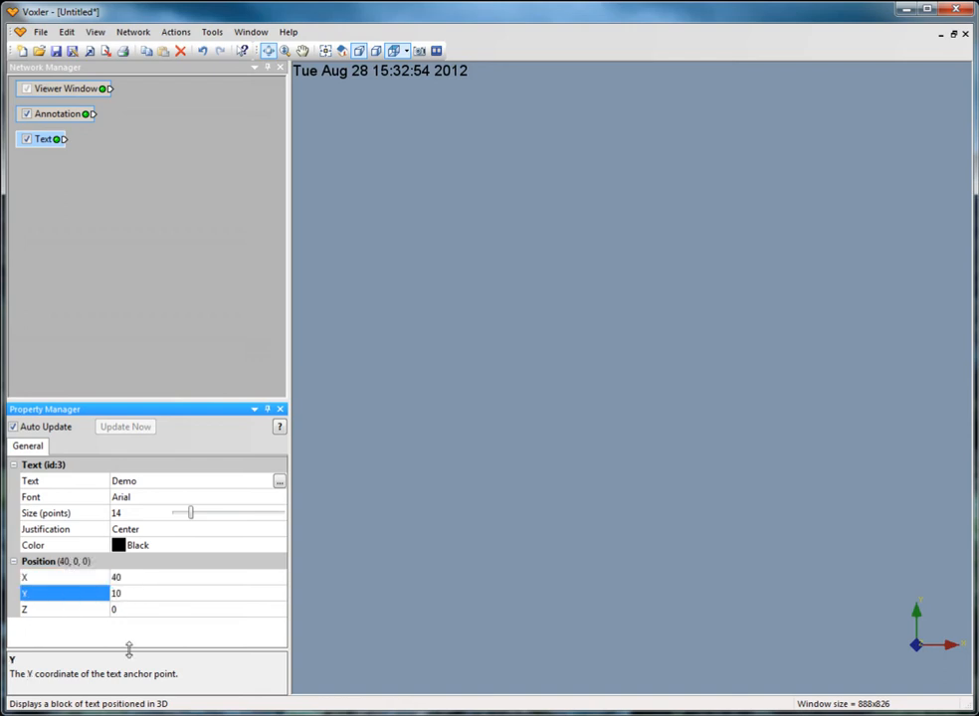
{"action": "left_click", "coordinate": [64, 611]}
{"action": "type", "text": "80"}
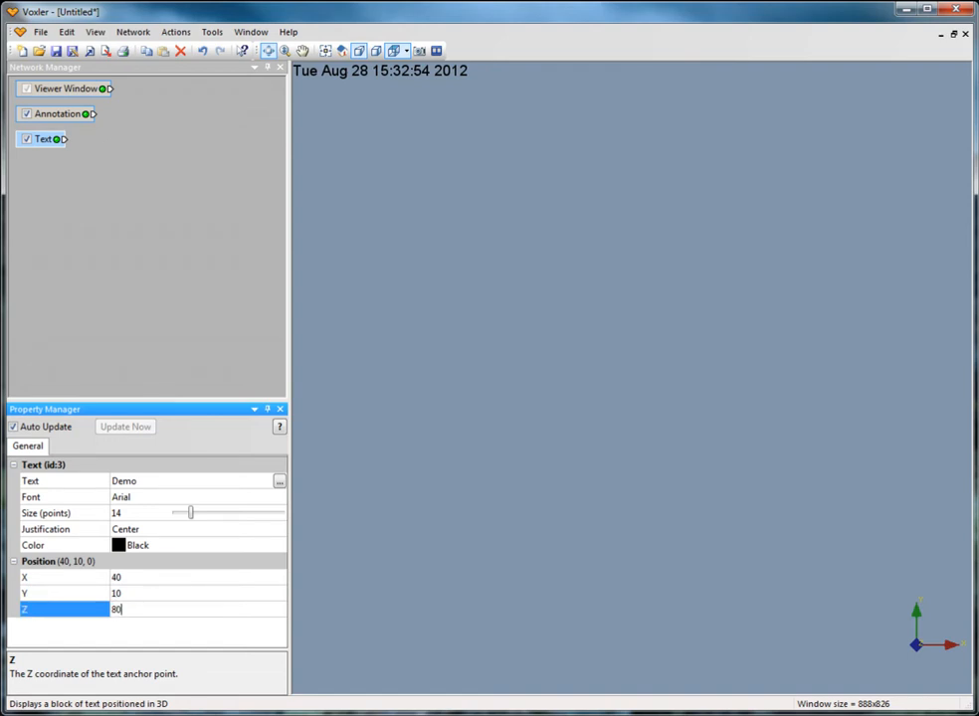
{"action": "left_click", "coordinate": [130, 238]}
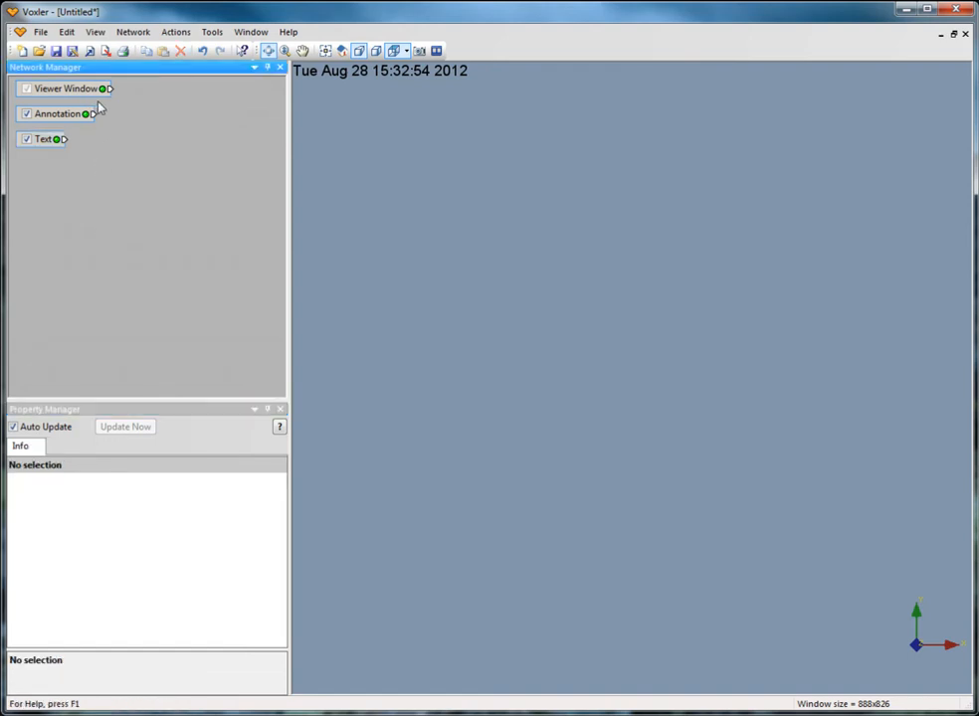
Import GoldConcentration.dat from the Samples folder as points, keeping the default delimited options and data columns
{"action": "left_click", "coordinate": [41, 32]}
{"action": "left_click", "coordinate": [73, 139]}
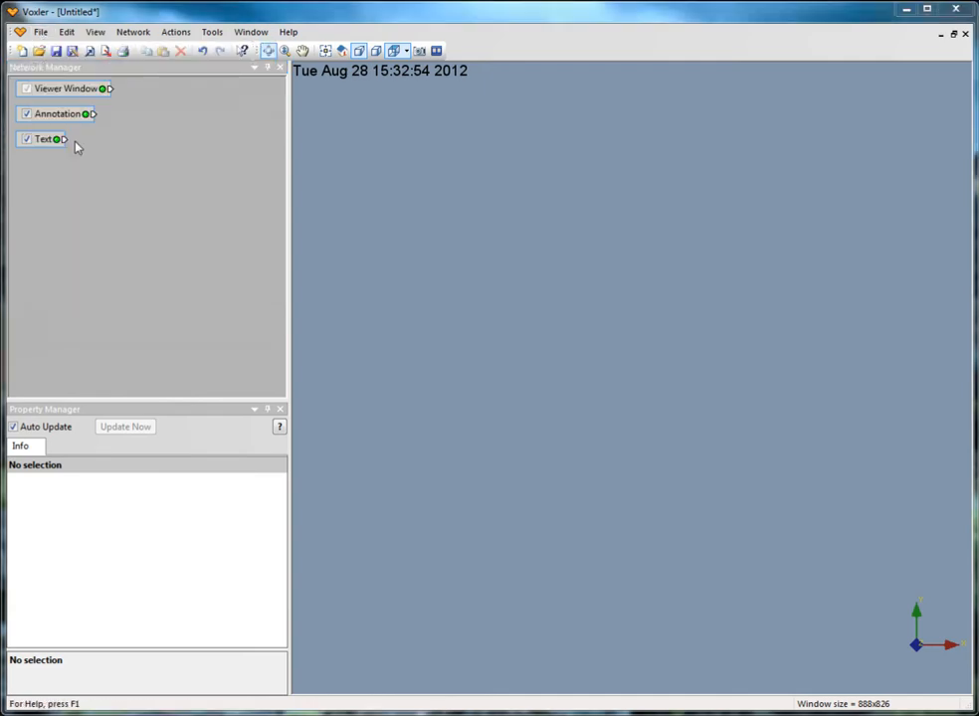
{"action": "left_click", "coordinate": [422, 350]}
{"action": "left_click", "coordinate": [435, 446]}
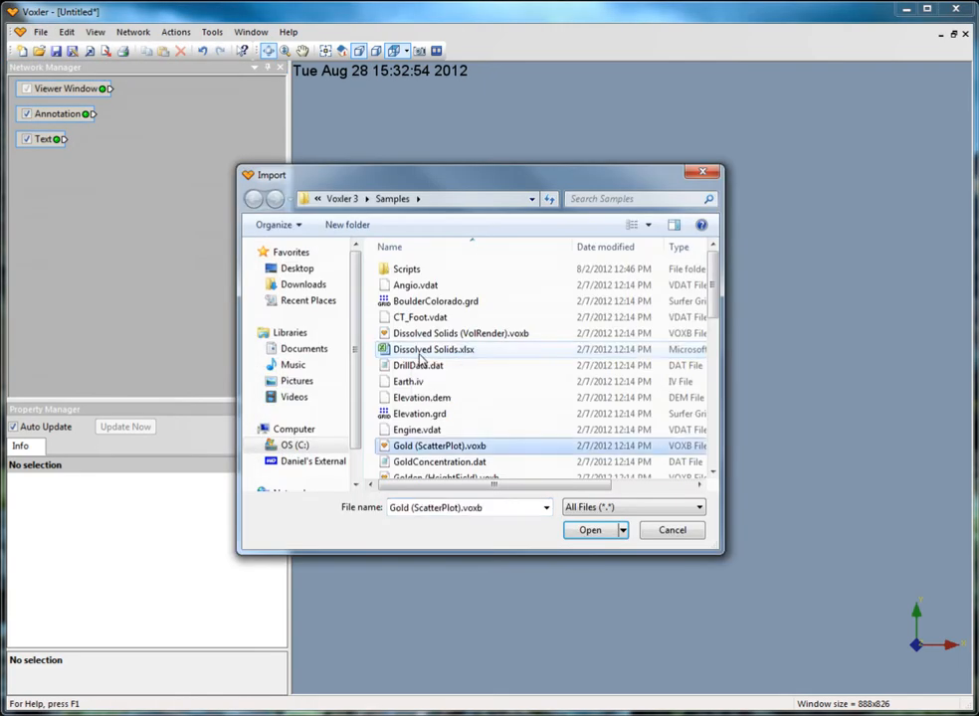
{"action": "left_click", "coordinate": [439, 461]}
{"action": "left_click", "coordinate": [590, 530]}
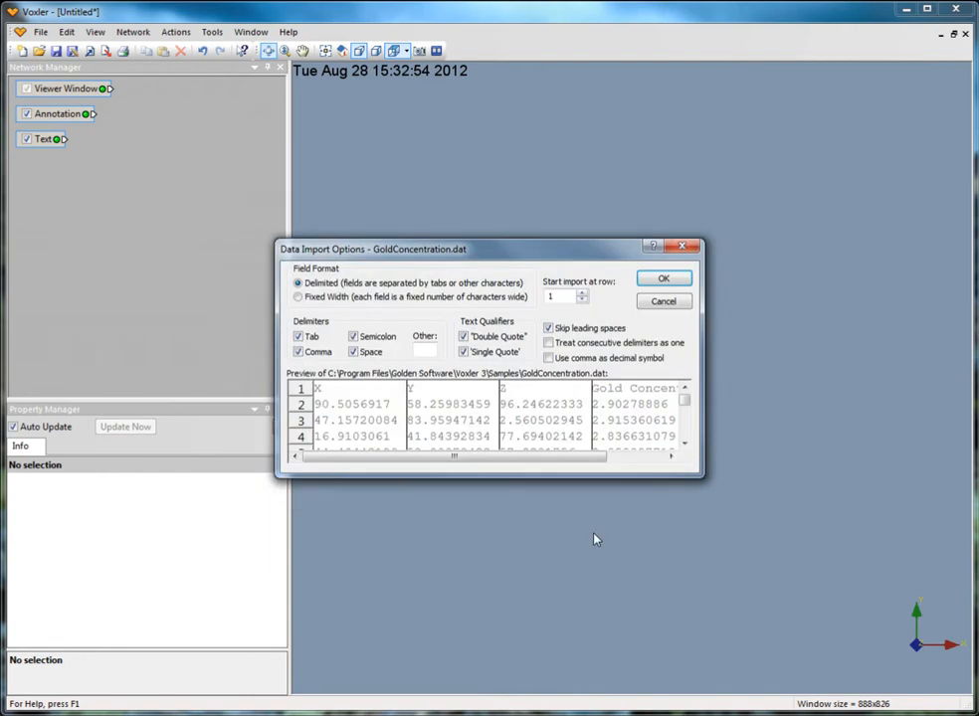
{"action": "left_click", "coordinate": [663, 278]}
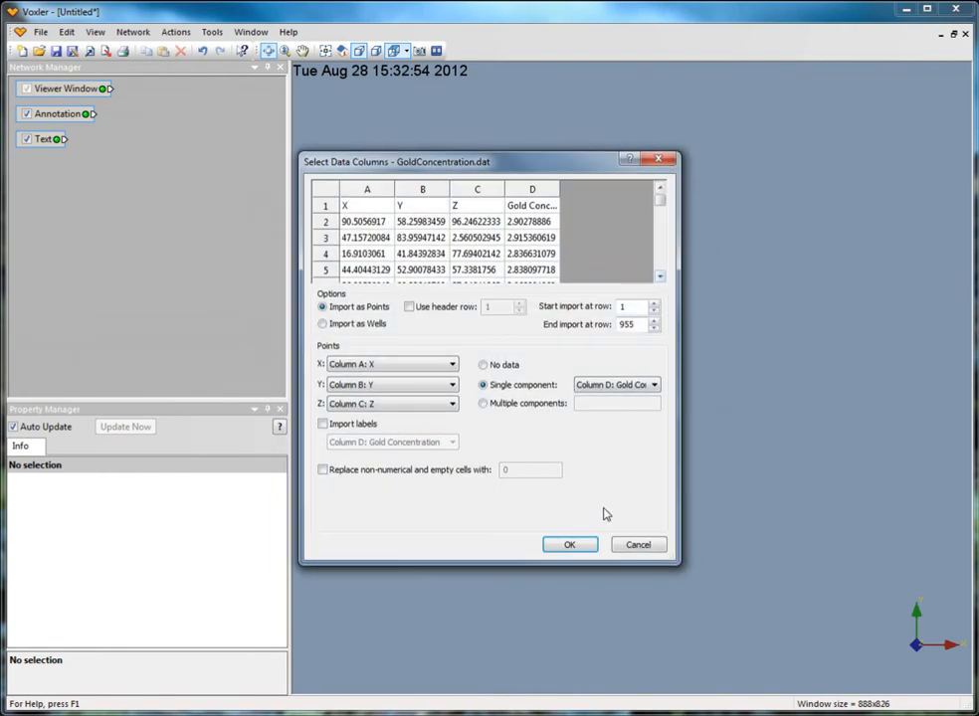
{"action": "left_click", "coordinate": [578, 545]}
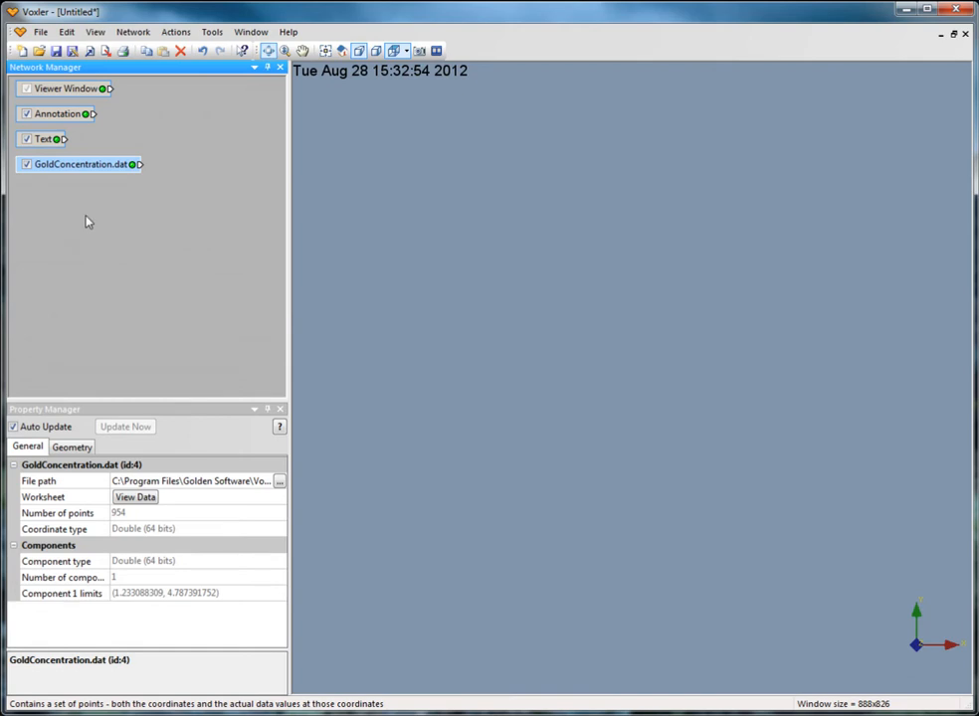
Attach a ScatterPlot module to GoldConcentration.dat and show the scatter plot's label settings
{"action": "left_click", "coordinate": [134, 32]}
{"action": "mouse_move", "coordinate": [161, 98]}
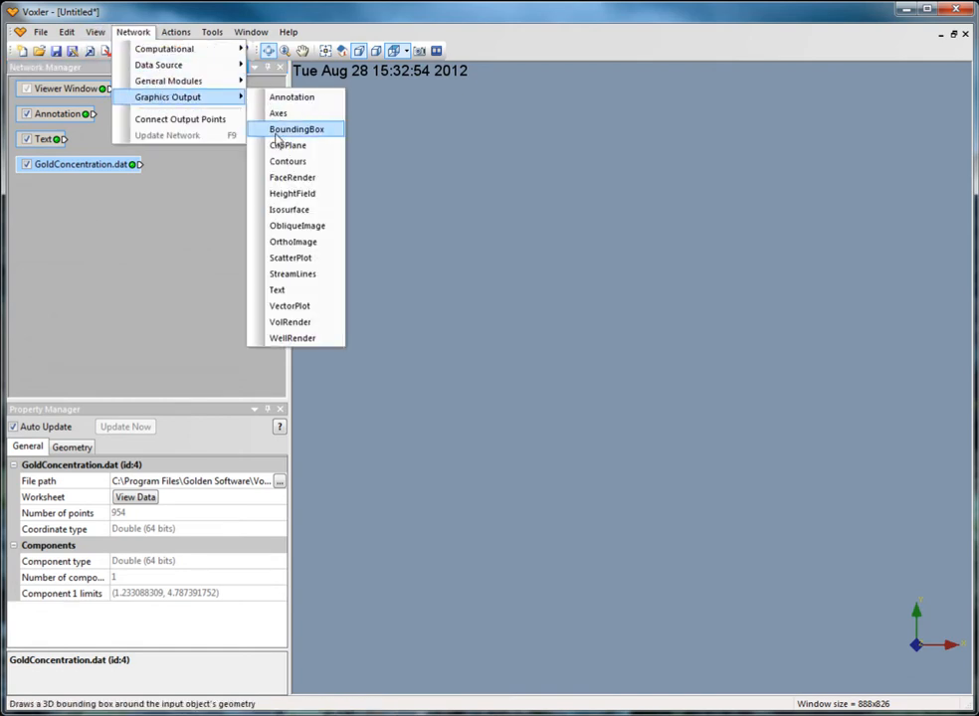
{"action": "left_click", "coordinate": [299, 258]}
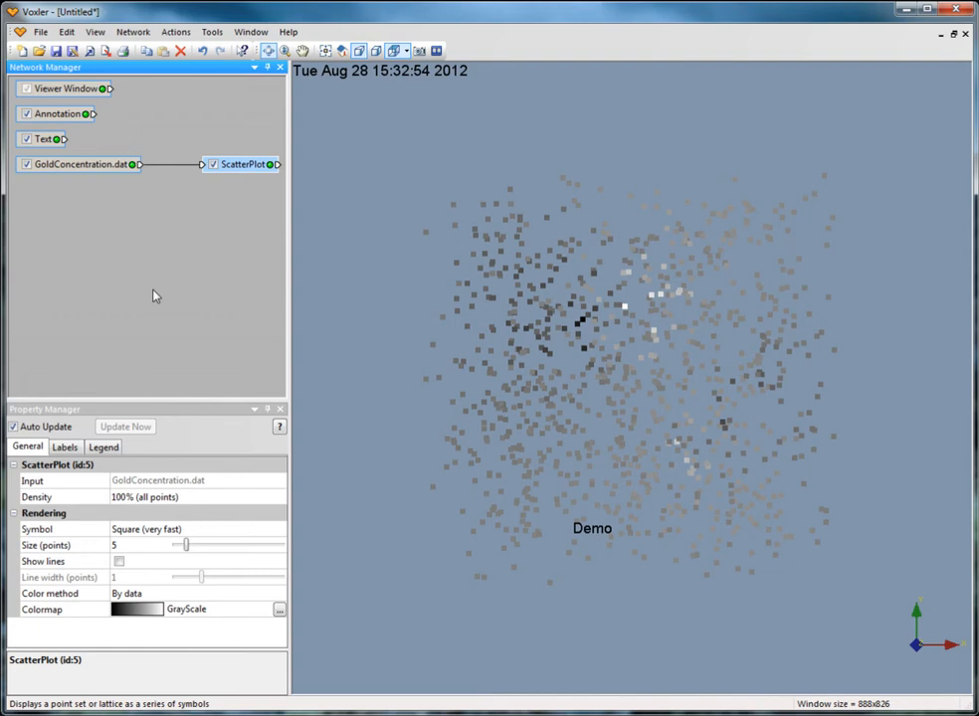
{"action": "left_click", "coordinate": [65, 448]}
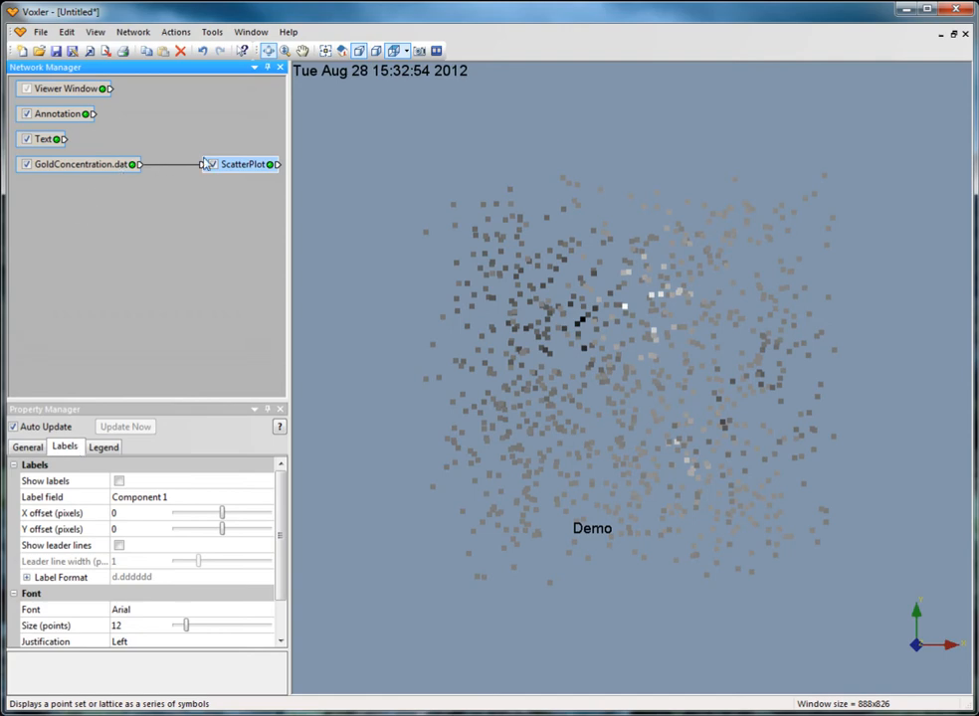
Attach a Gridder module to GoldConcentration.dat, place it beneath the data module, and run inverse distance gridding
{"action": "left_click", "coordinate": [121, 169]}
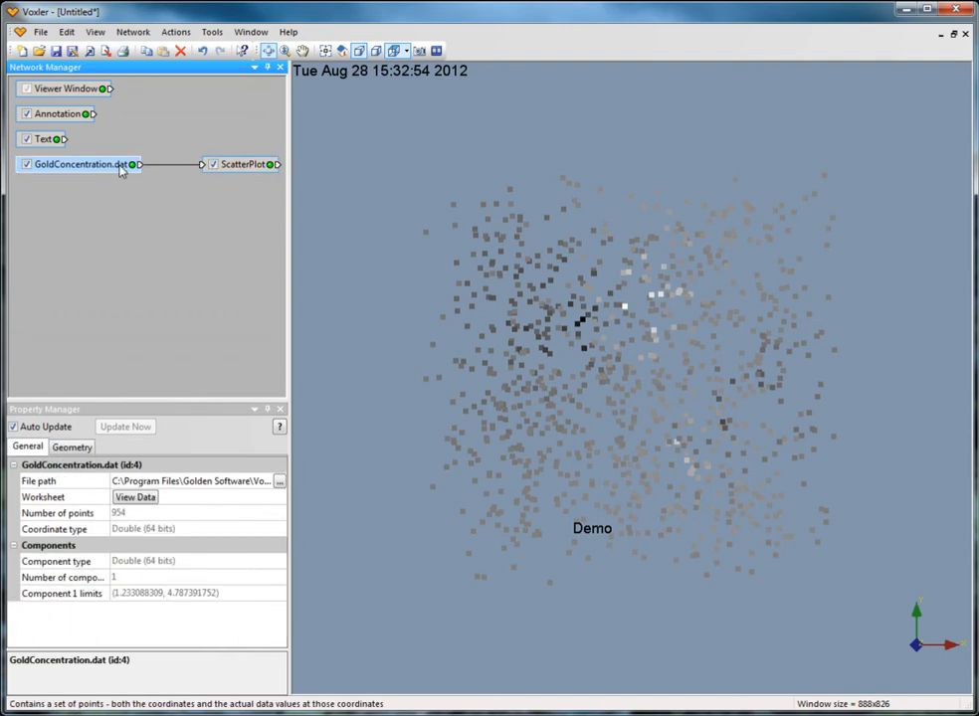
{"action": "left_click", "coordinate": [132, 31]}
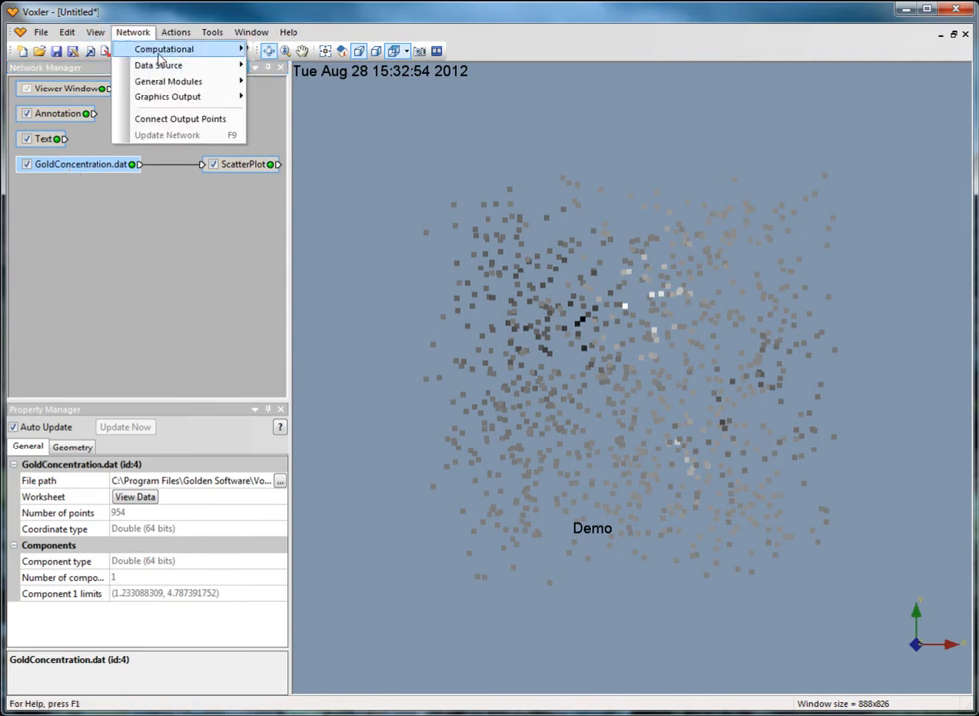
{"action": "mouse_move", "coordinate": [224, 48]}
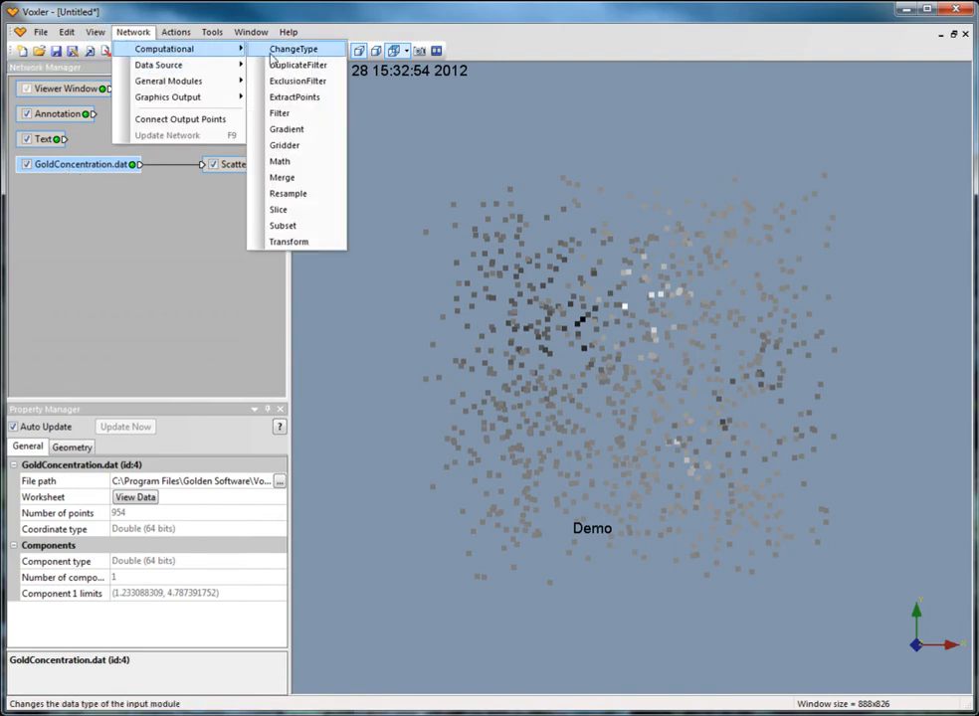
{"action": "left_click", "coordinate": [303, 145]}
{"action": "left_click_drag", "start_coordinate": [247, 200], "coordinate": [61, 200]}
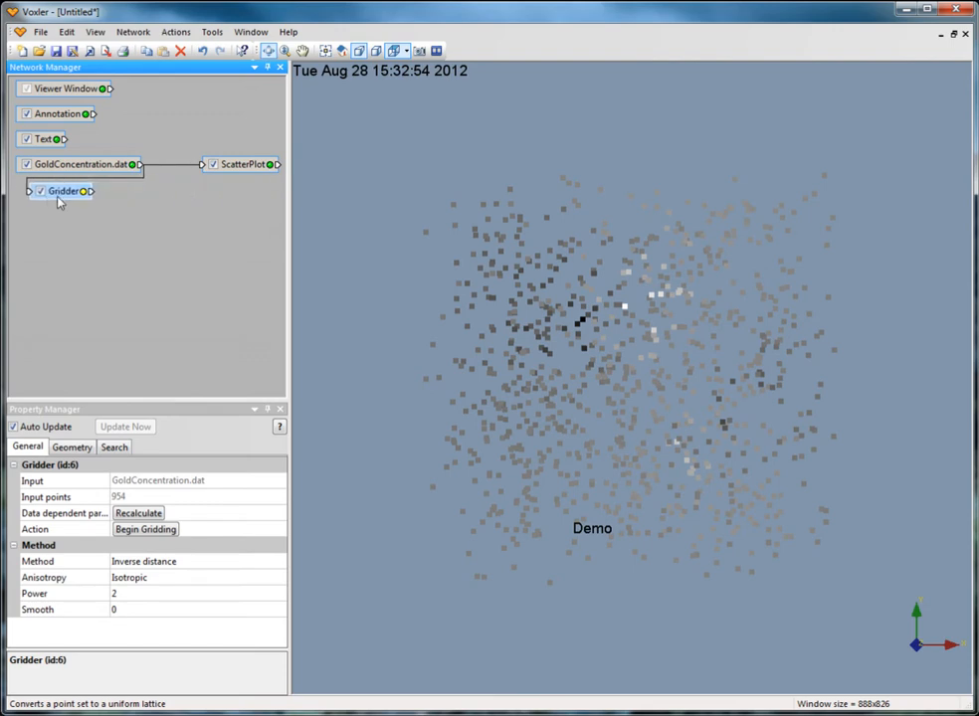
{"action": "left_click", "coordinate": [134, 529]}
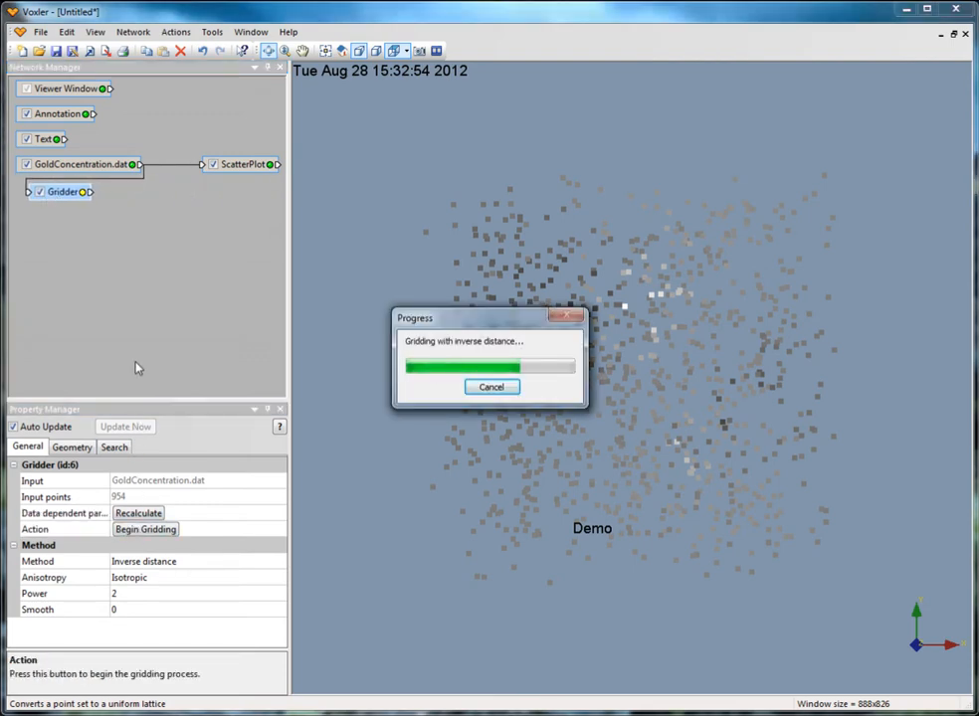
Attach a Contours module to the Gridder, line the two up in one row, and show the contours' legend settings
{"action": "left_click", "coordinate": [132, 32]}
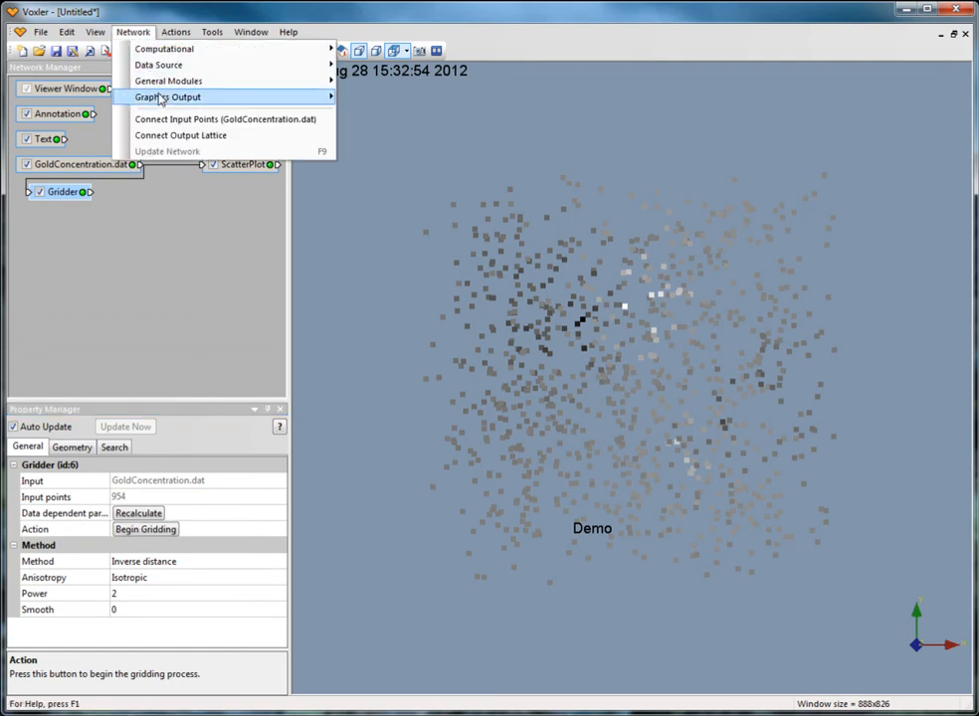
{"action": "mouse_move", "coordinate": [300, 103]}
{"action": "left_click", "coordinate": [379, 161]}
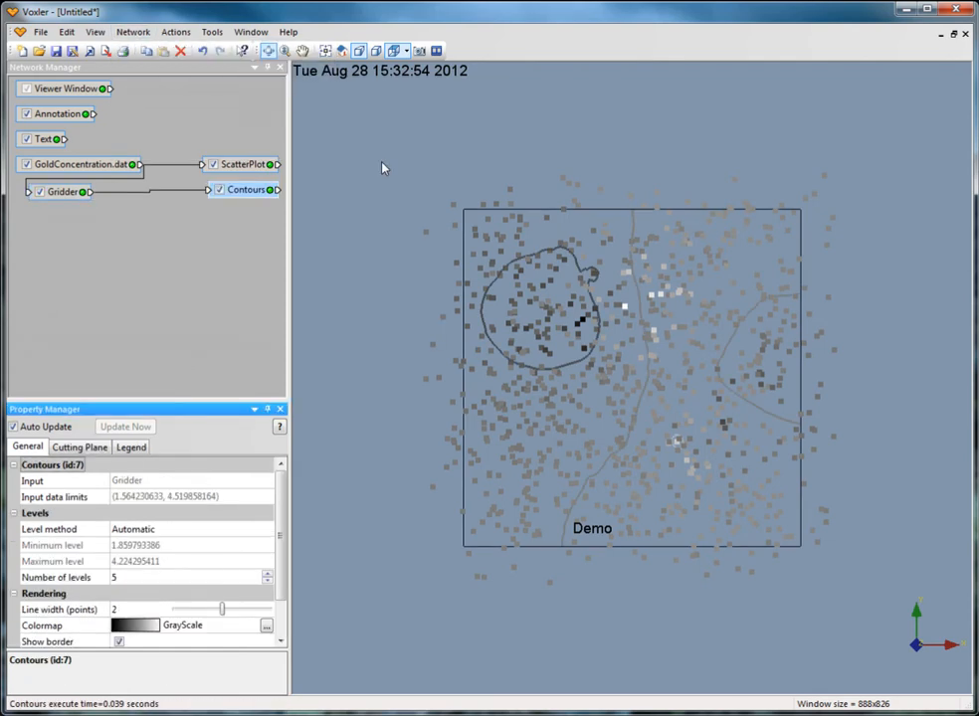
{"action": "left_click_drag", "start_coordinate": [51, 192], "coordinate": [44, 196]}
{"action": "left_click_drag", "start_coordinate": [237, 194], "coordinate": [225, 198]}
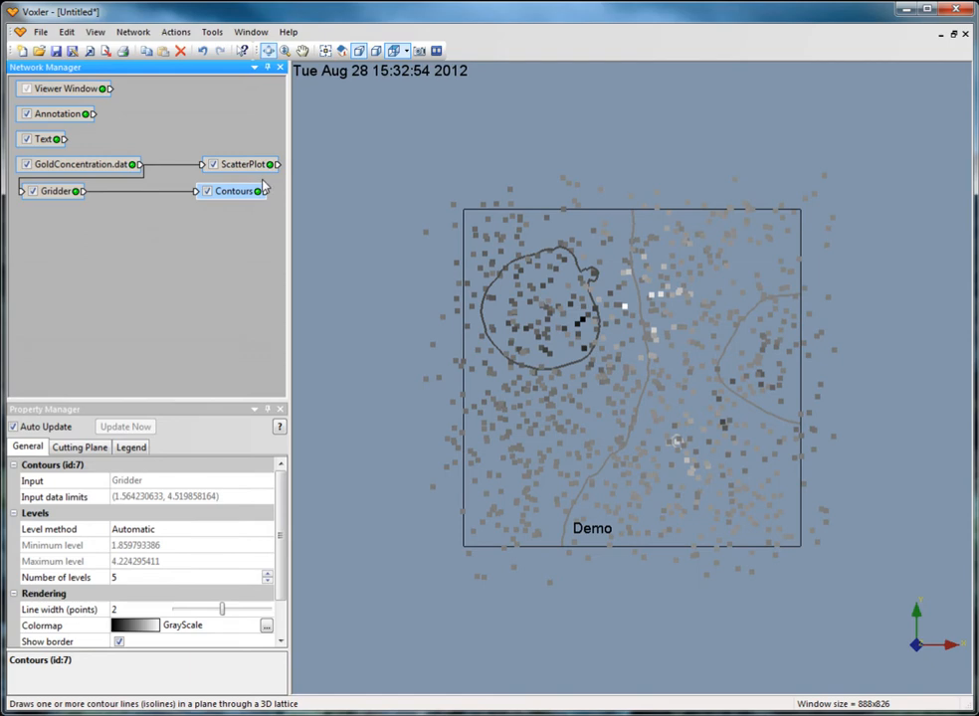
{"action": "left_click", "coordinate": [130, 448]}
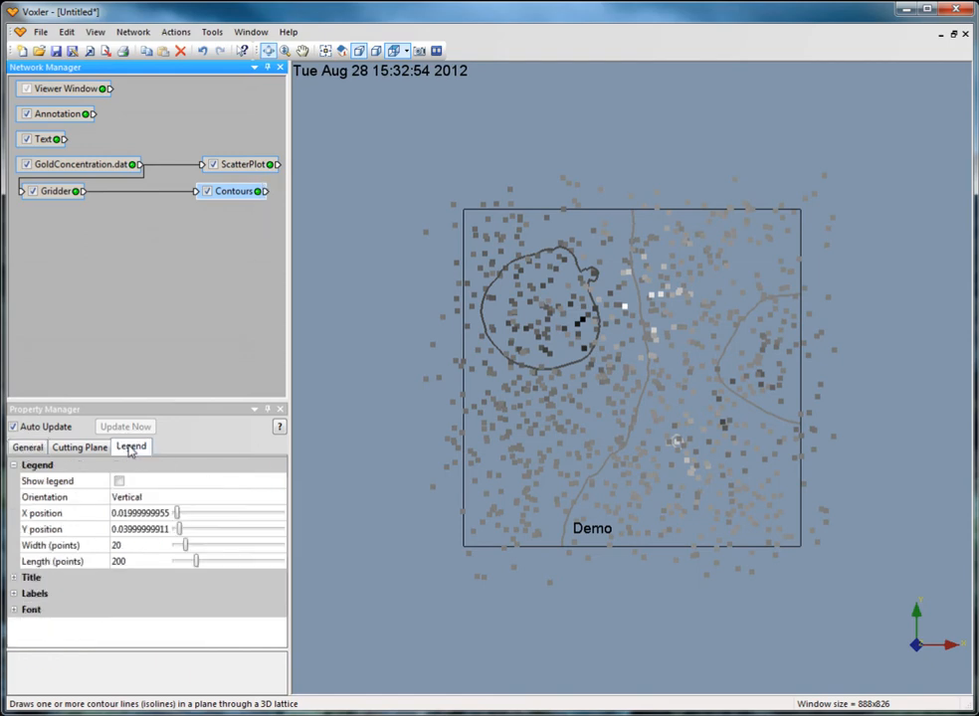
Hide the Contours module and attach an Isosurface module to the Gridder
{"action": "left_click", "coordinate": [209, 191]}
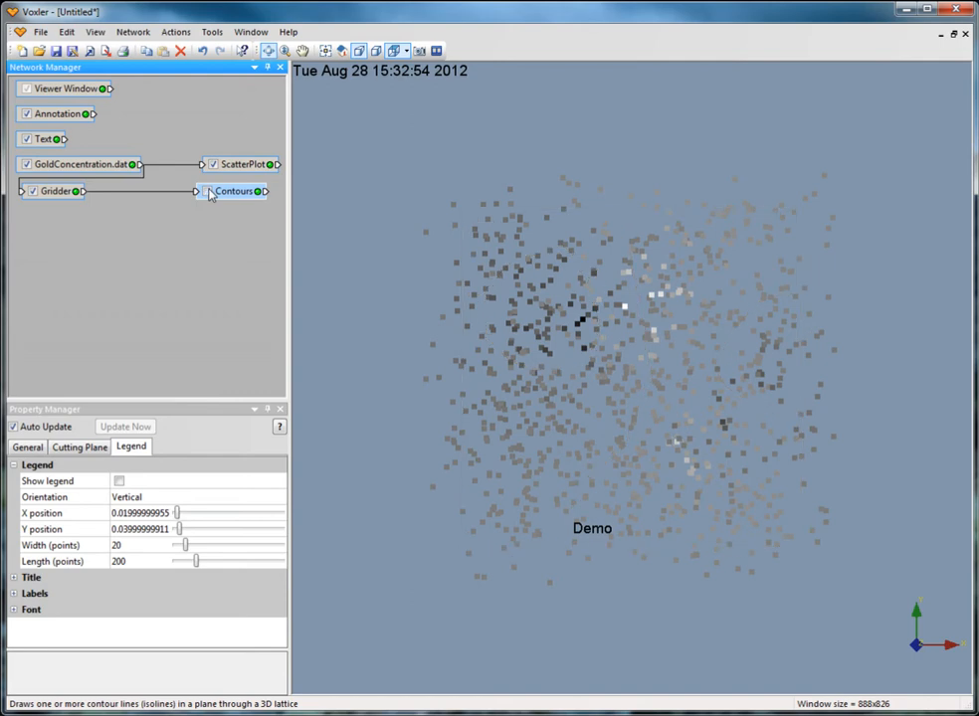
{"action": "left_click", "coordinate": [55, 191]}
{"action": "left_click", "coordinate": [133, 32]}
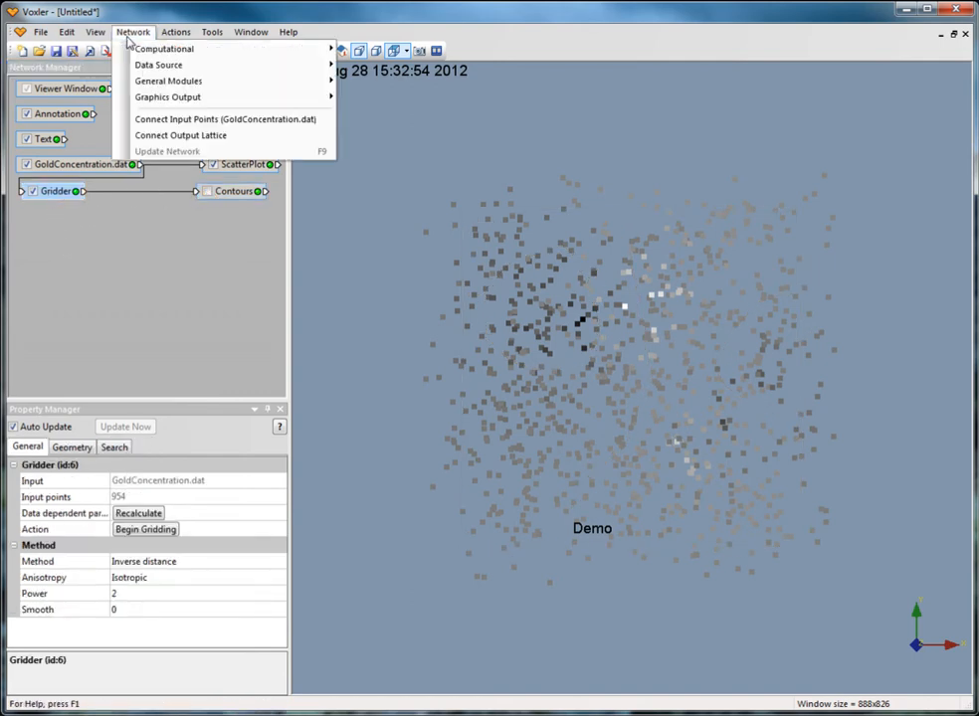
{"action": "mouse_move", "coordinate": [149, 97]}
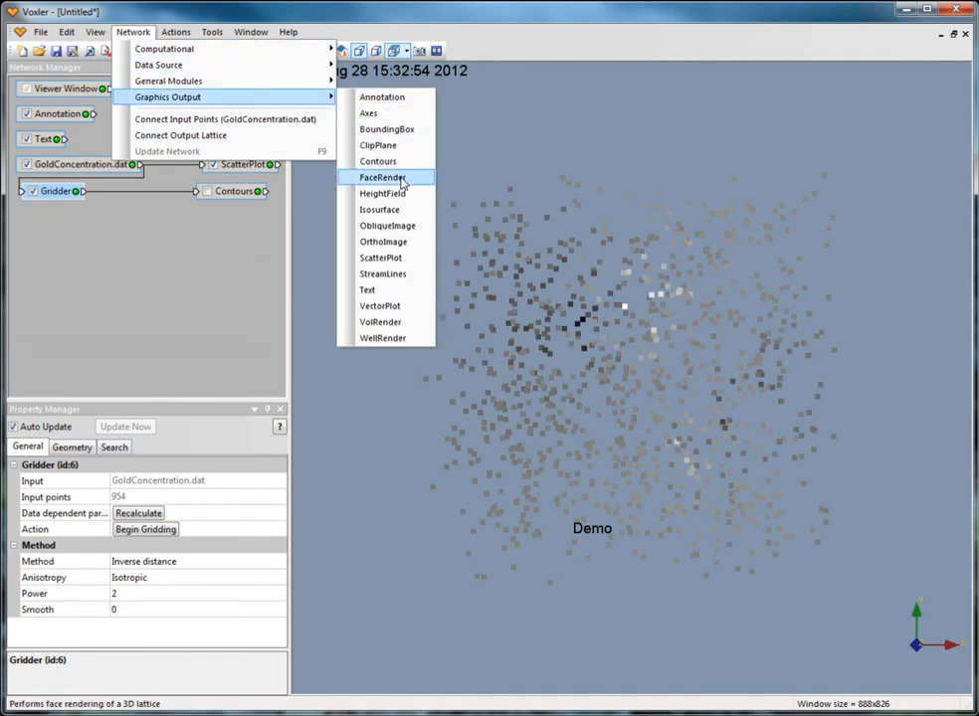
{"action": "left_click", "coordinate": [381, 210]}
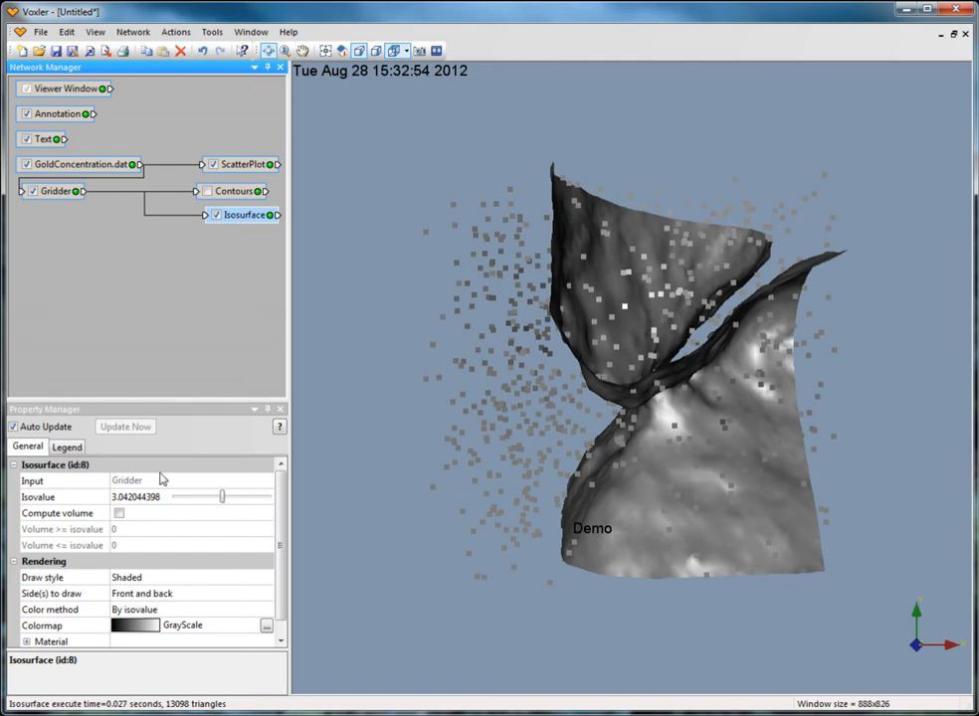
Set the isosurface's isovalue to about 2.97 and show its legend settings
{"action": "mouse_move", "coordinate": [221, 499]}
{"action": "left_mouse_down"}
{"action": "mouse_move", "coordinate": [237, 501]}
{"action": "mouse_move", "coordinate": [212, 501]}
{"action": "mouse_move", "coordinate": [221, 499]}
{"action": "left_mouse_up"}
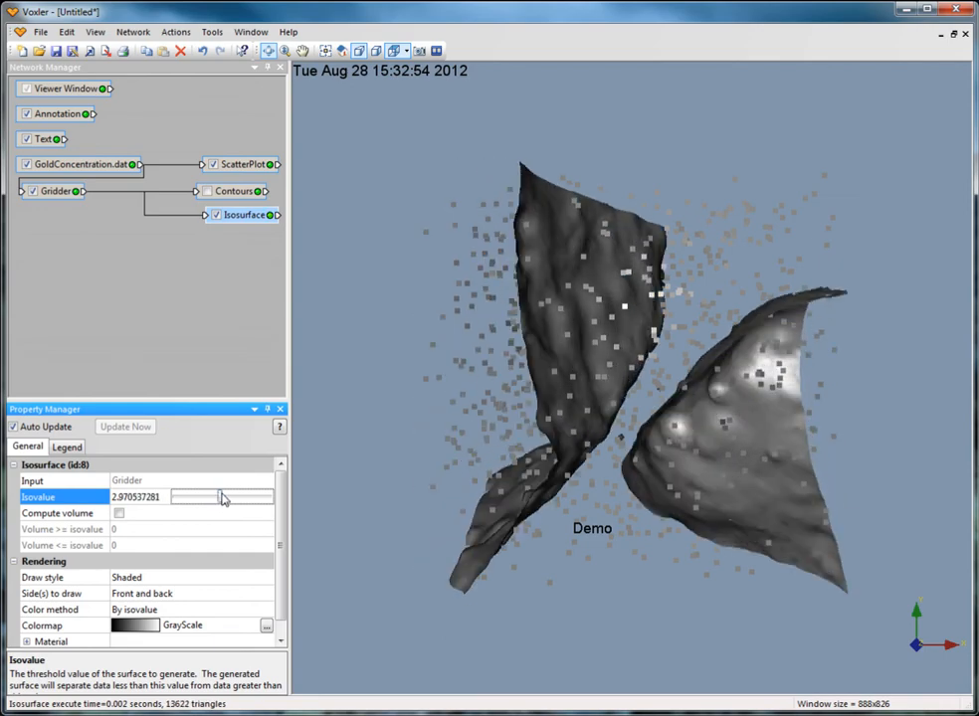
{"action": "left_click_drag", "start_coordinate": [527, 519], "coordinate": [662, 482]}
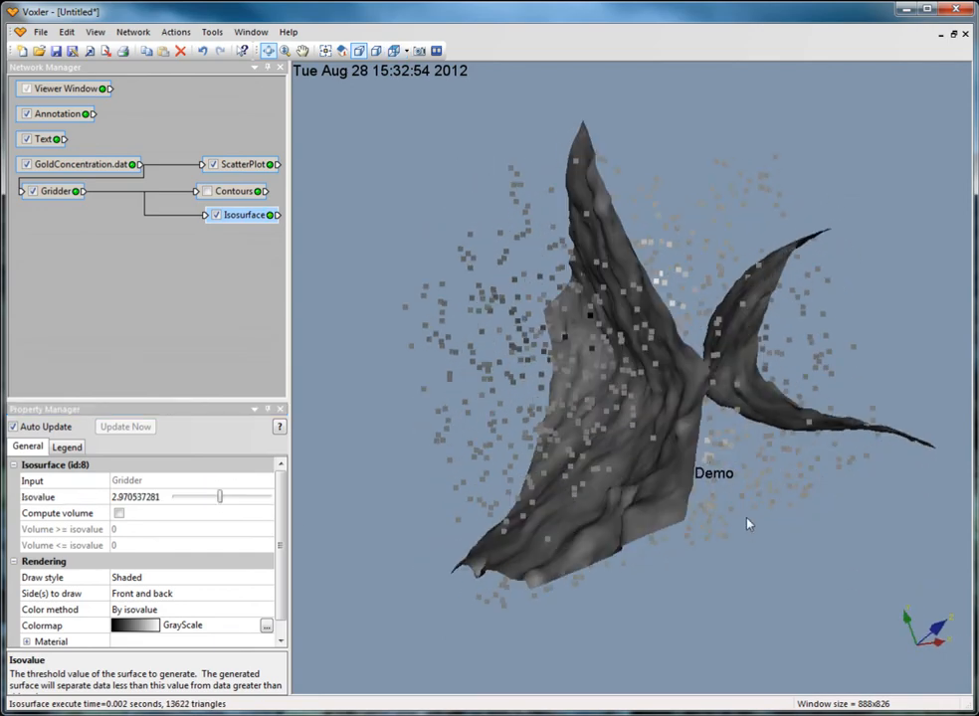
{"action": "left_click_drag", "start_coordinate": [749, 525], "coordinate": [422, 338]}
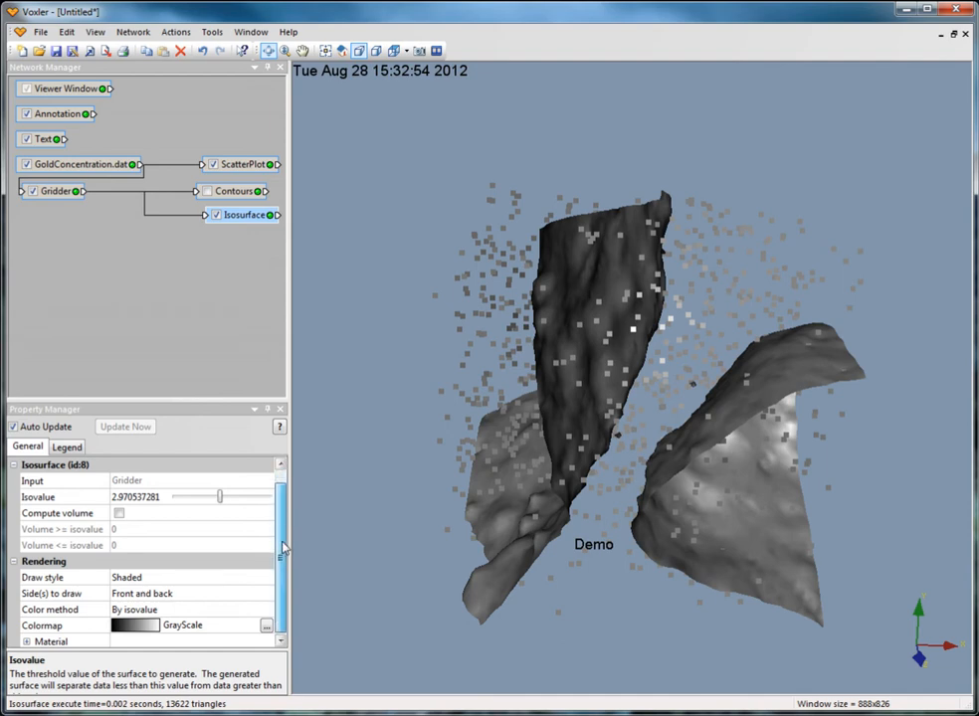
{"action": "left_click", "coordinate": [62, 448]}
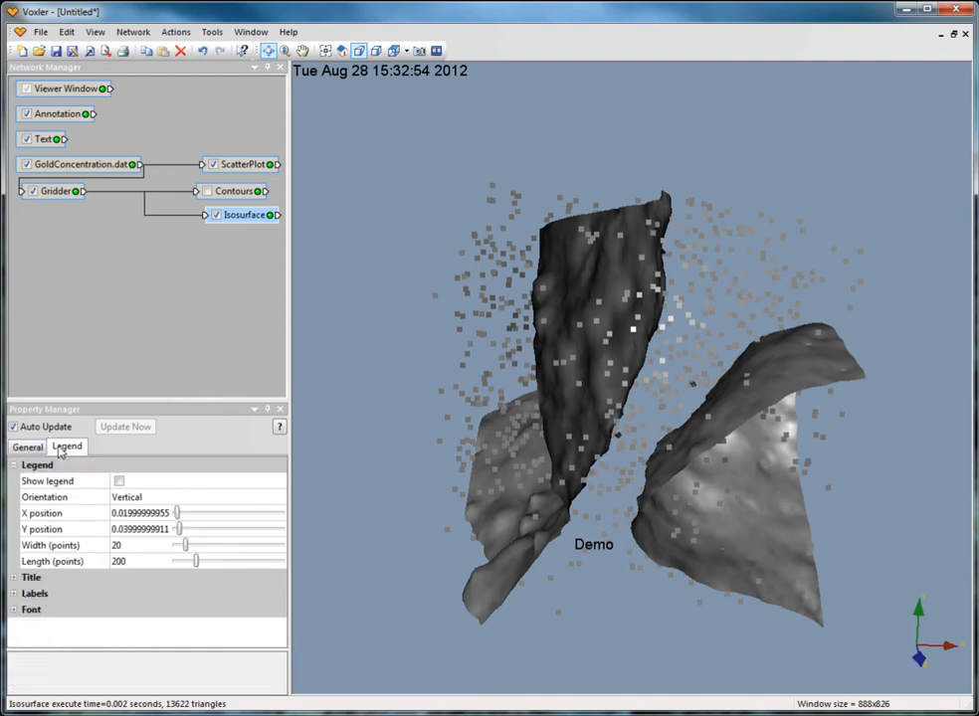
{"action": "left_click", "coordinate": [184, 266]}
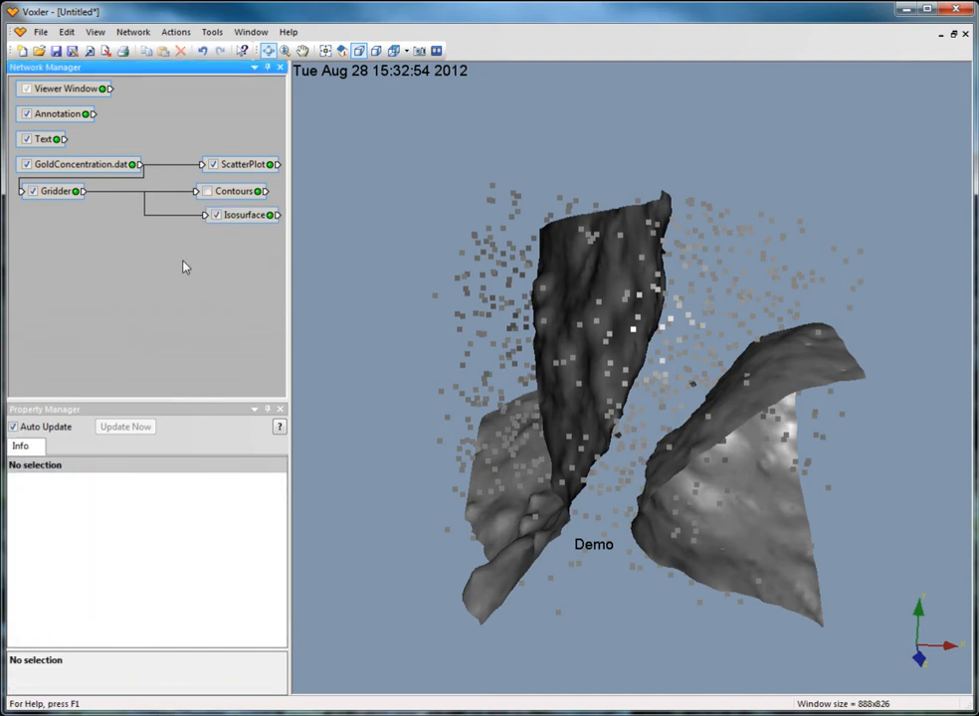
Hide the Isosurface module and attach a HeightField module to the Gridder
{"action": "left_click", "coordinate": [216, 215]}
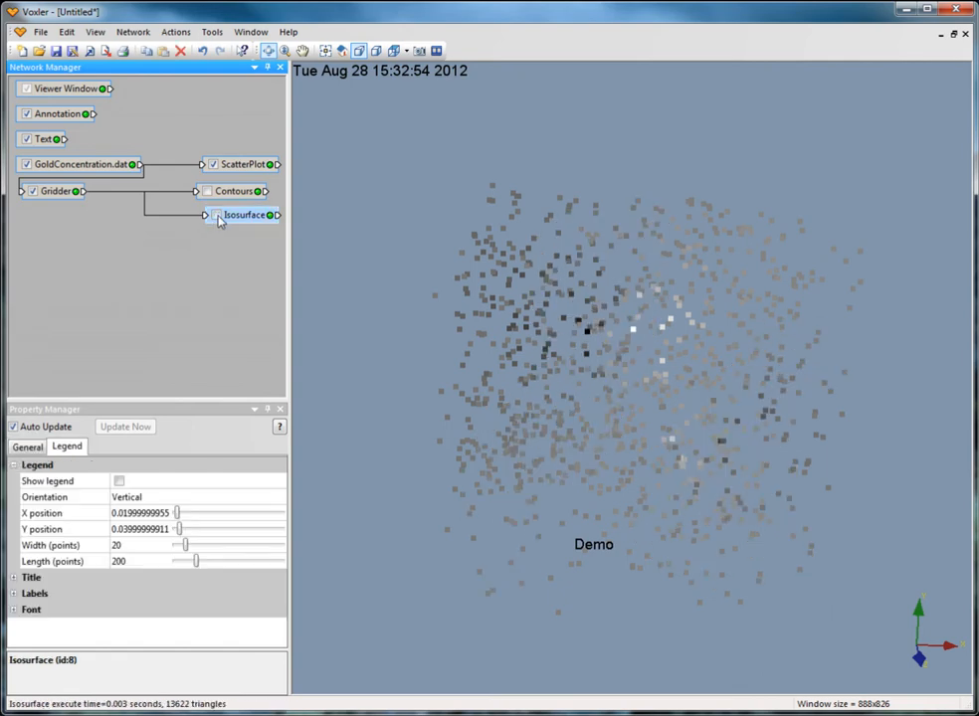
{"action": "left_click", "coordinate": [55, 191]}
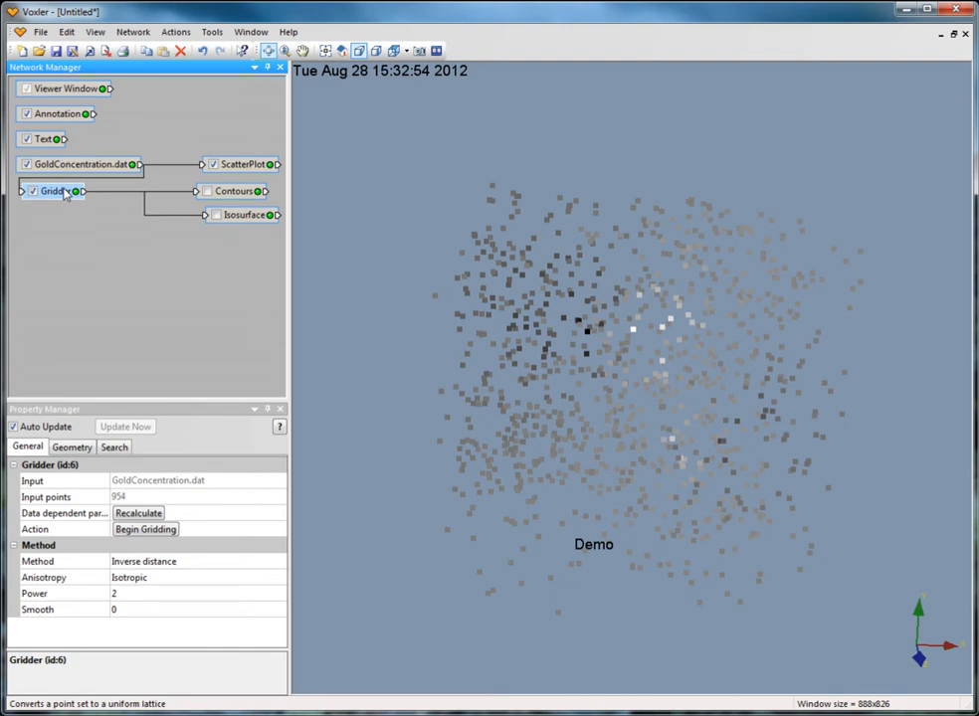
{"action": "left_click", "coordinate": [130, 33]}
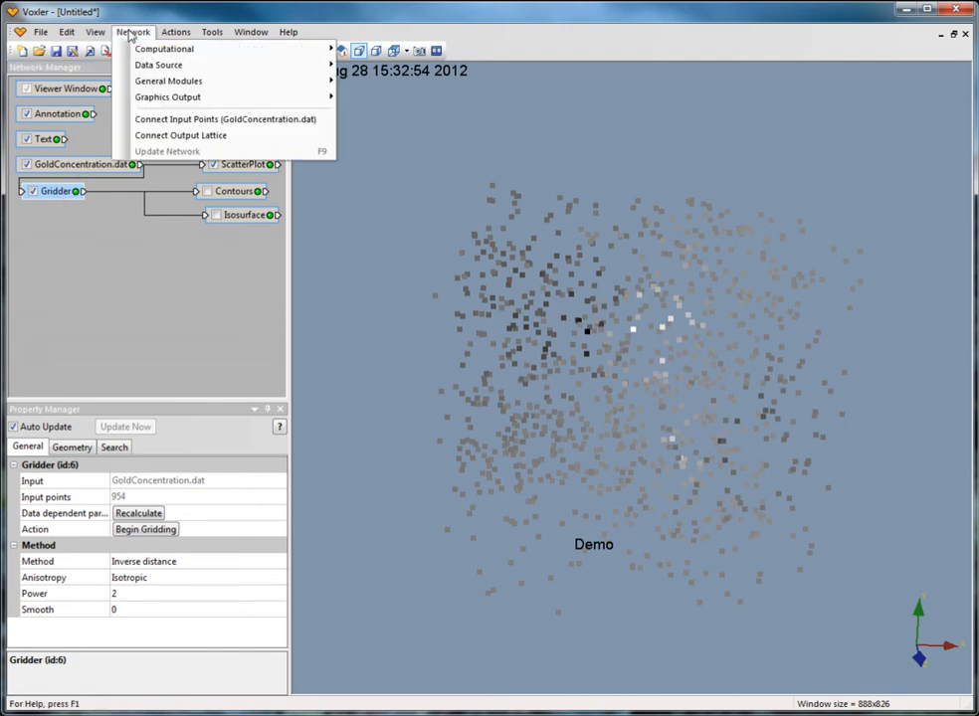
{"action": "mouse_move", "coordinate": [270, 99]}
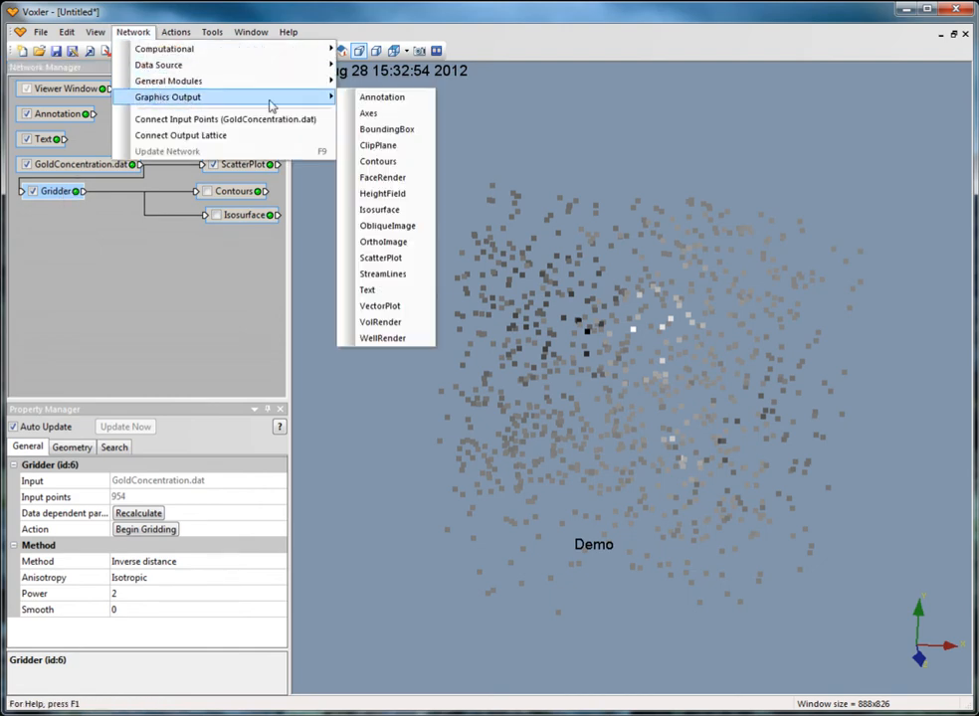
{"action": "left_click", "coordinate": [395, 193]}
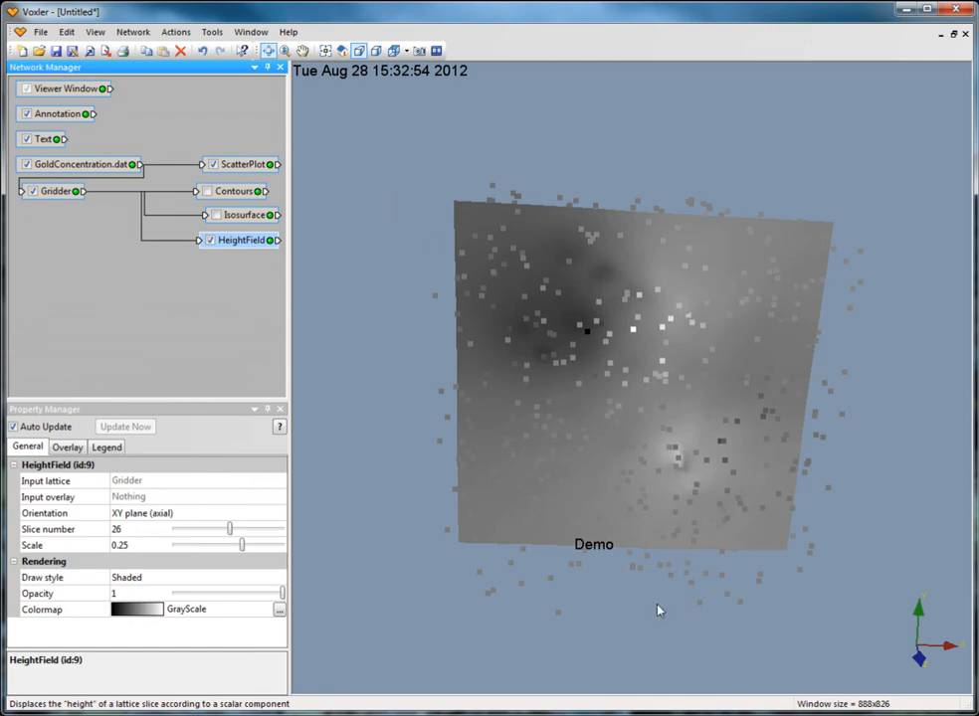
Set the height field's slice number to 23 and show its legend settings
{"action": "left_click_drag", "start_coordinate": [657, 610], "coordinate": [682, 371]}
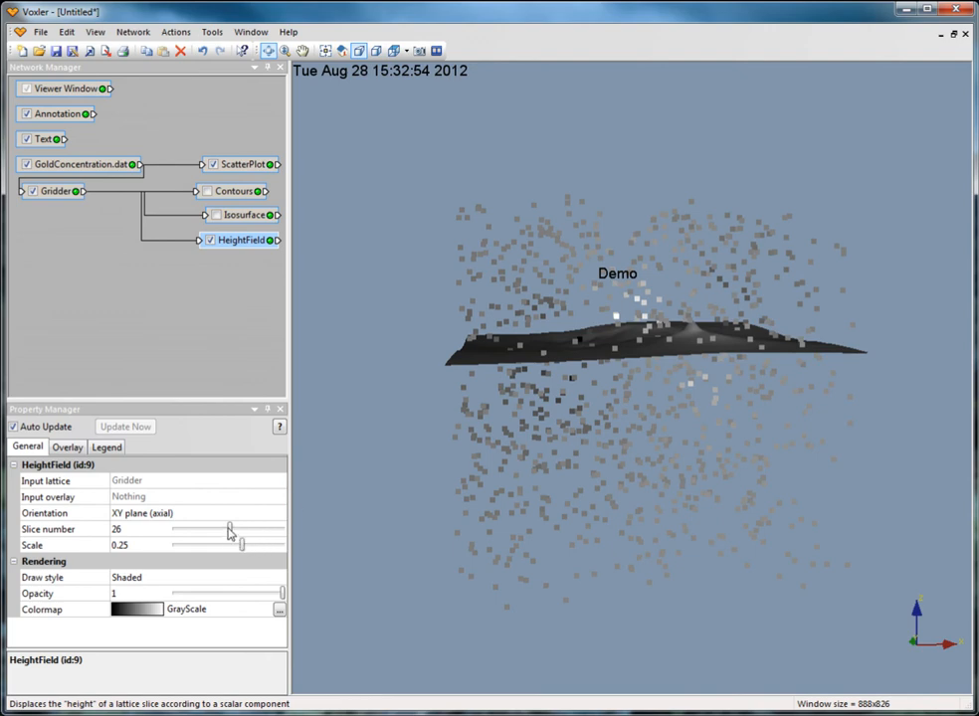
{"action": "mouse_move", "coordinate": [229, 533]}
{"action": "left_mouse_down"}
{"action": "mouse_move", "coordinate": [263, 530]}
{"action": "mouse_move", "coordinate": [162, 534]}
{"action": "mouse_move", "coordinate": [221, 539]}
{"action": "left_mouse_up"}
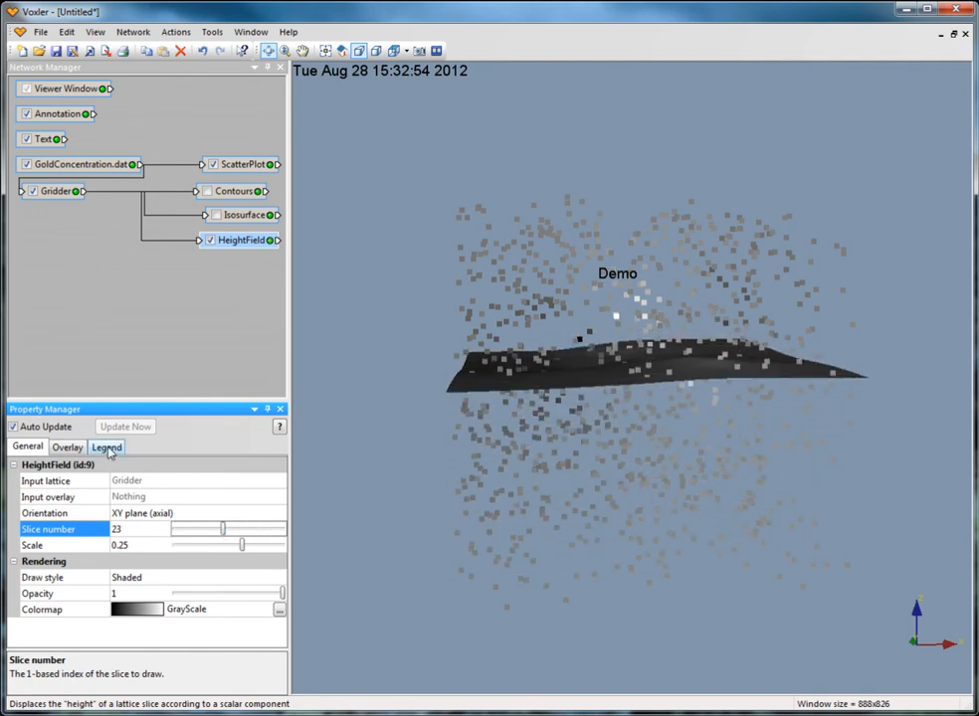
{"action": "left_click", "coordinate": [108, 448]}
{"action": "left_click", "coordinate": [90, 306]}
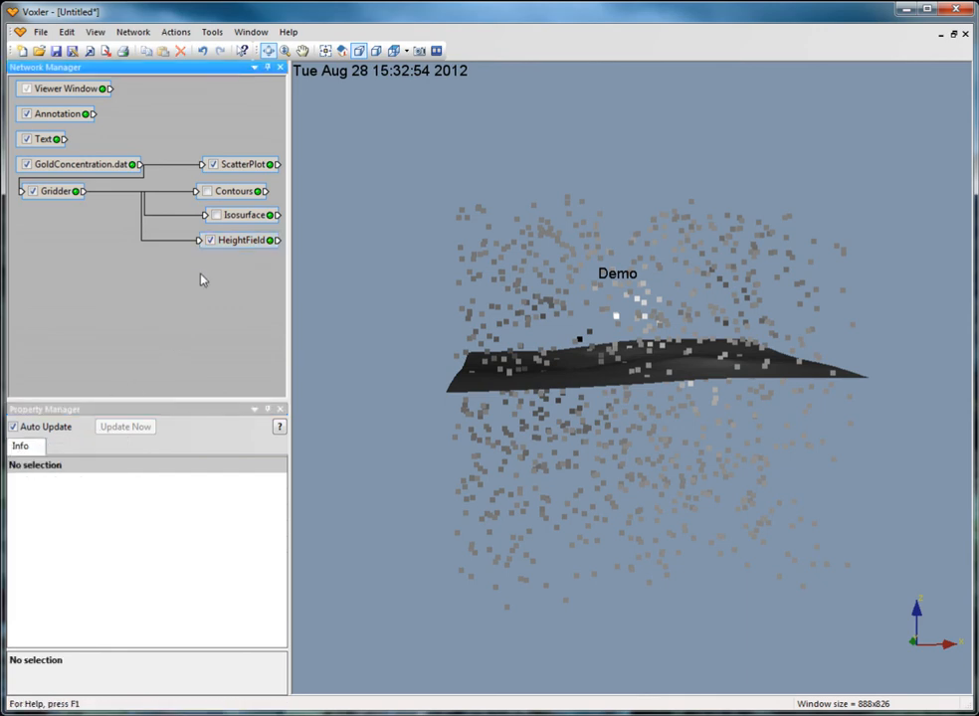
Hide the HeightField module and attach an ObliqueImage module to the Gridder
{"action": "left_click", "coordinate": [211, 241]}
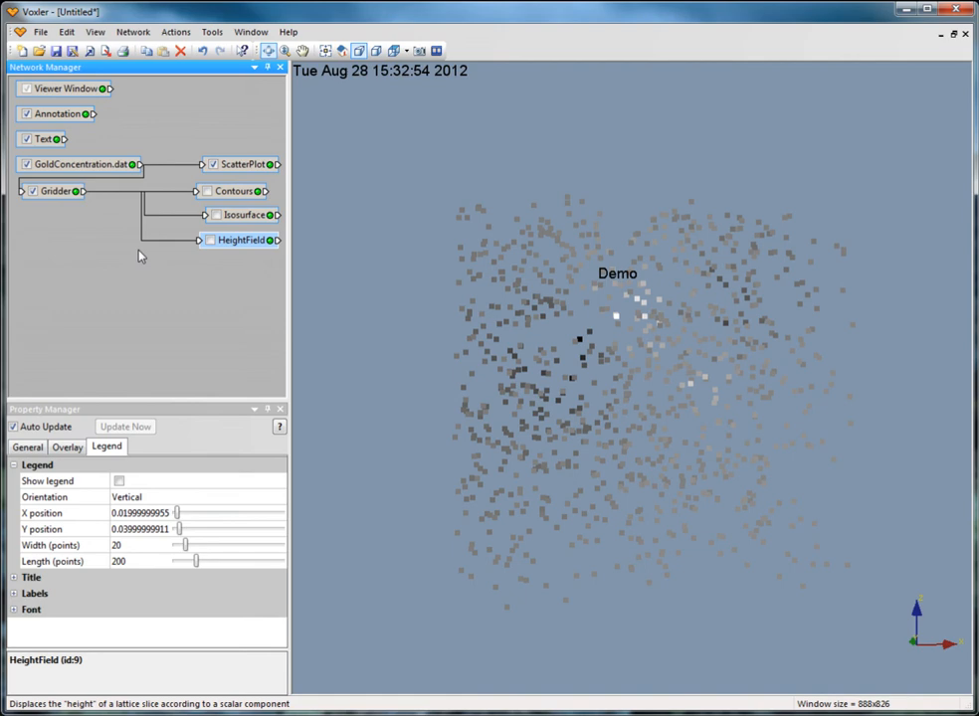
{"action": "left_click", "coordinate": [56, 191]}
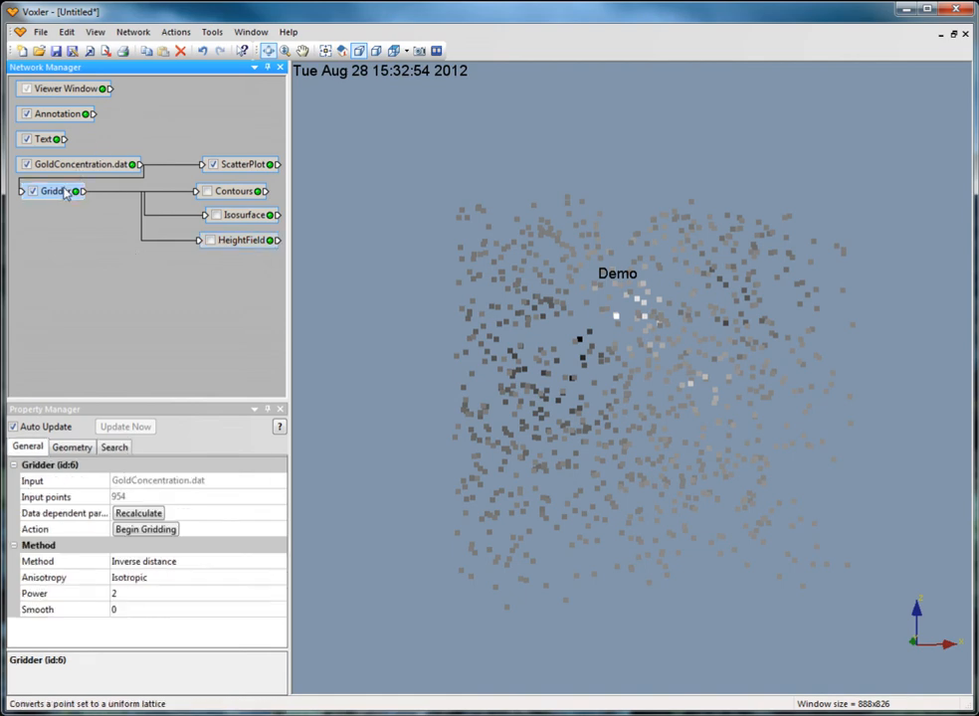
{"action": "left_click", "coordinate": [132, 32]}
{"action": "mouse_move", "coordinate": [164, 99]}
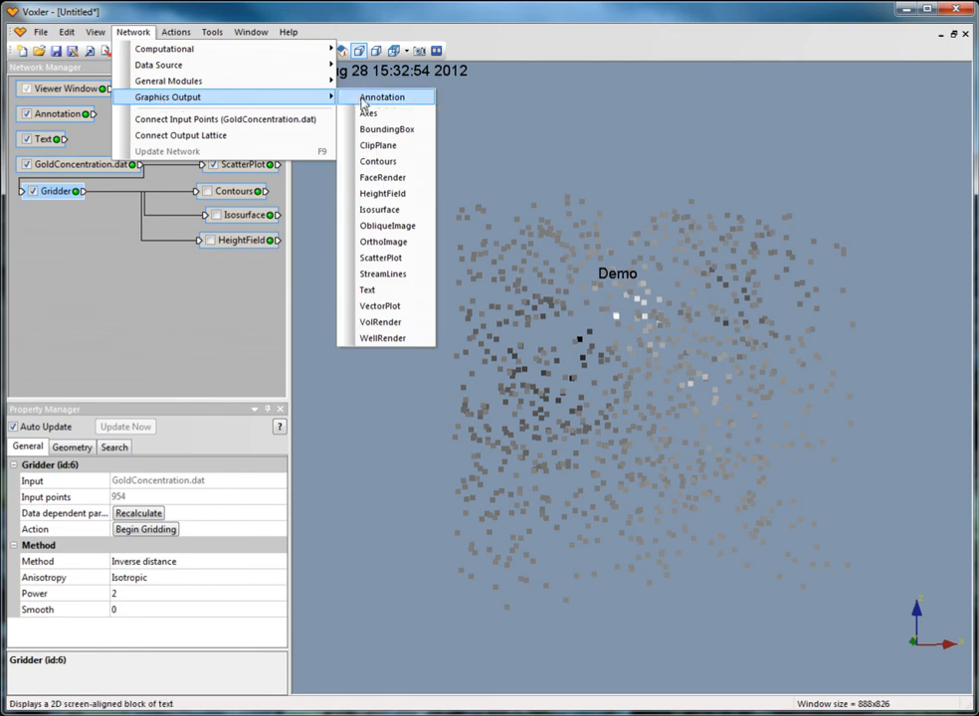
{"action": "left_click", "coordinate": [415, 227]}
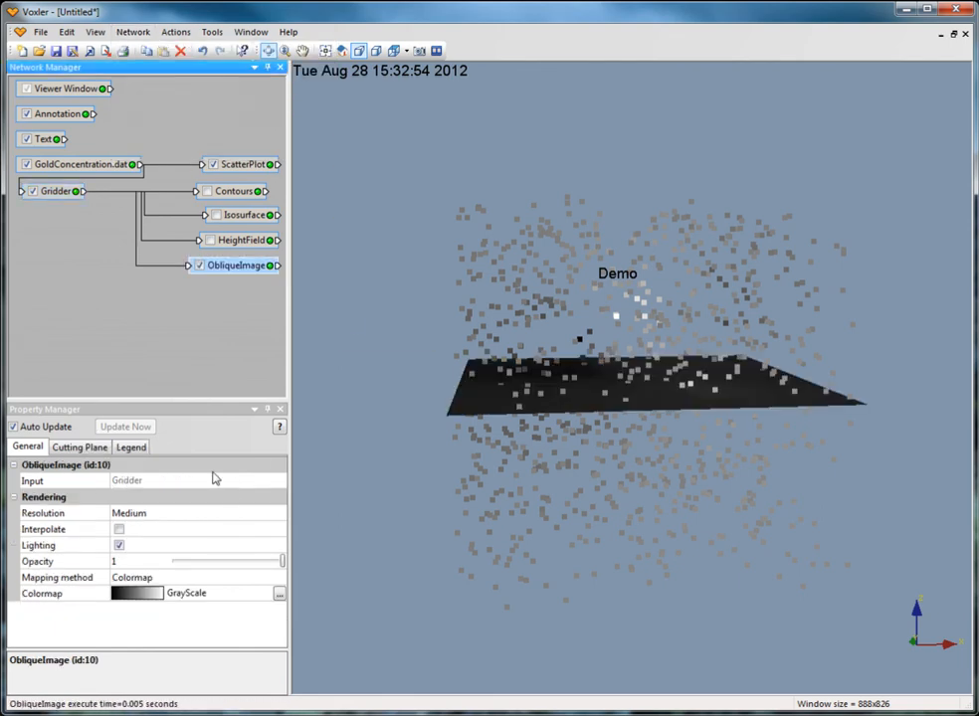
Show the oblique image's cutting plane and legend settings, and hide the ObliqueImage module
{"action": "left_click", "coordinate": [78, 450]}
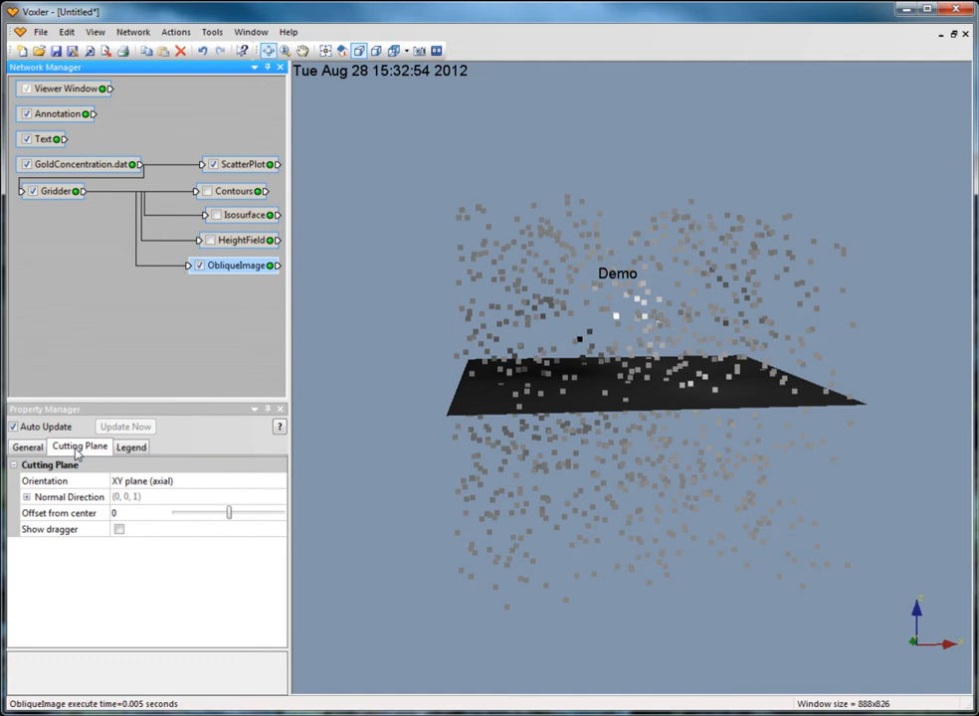
{"action": "left_click", "coordinate": [136, 449]}
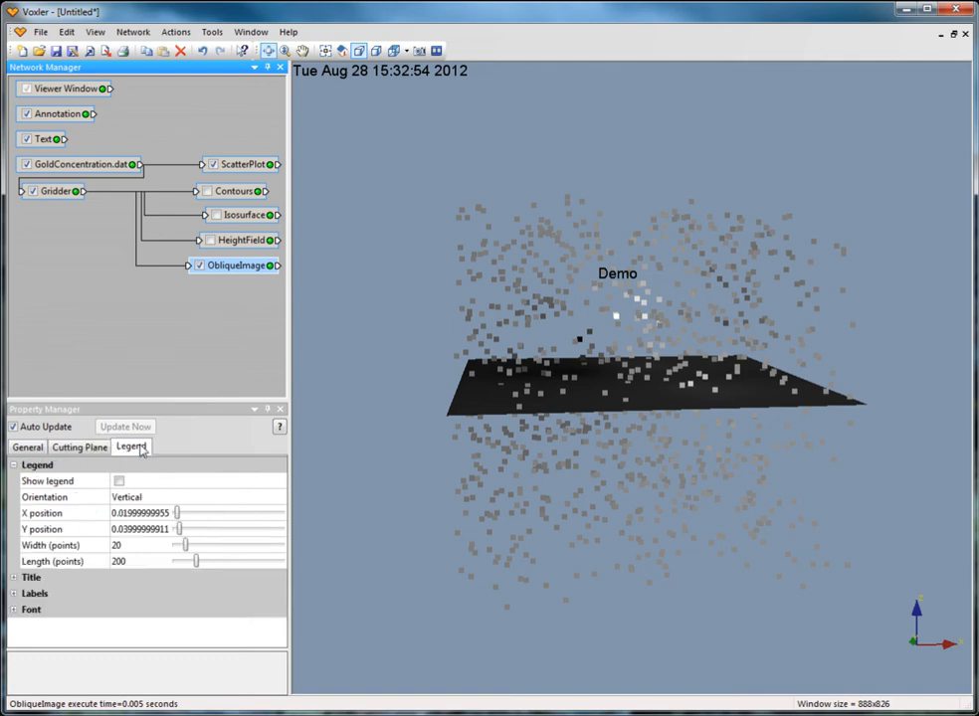
{"action": "left_click", "coordinate": [198, 268]}
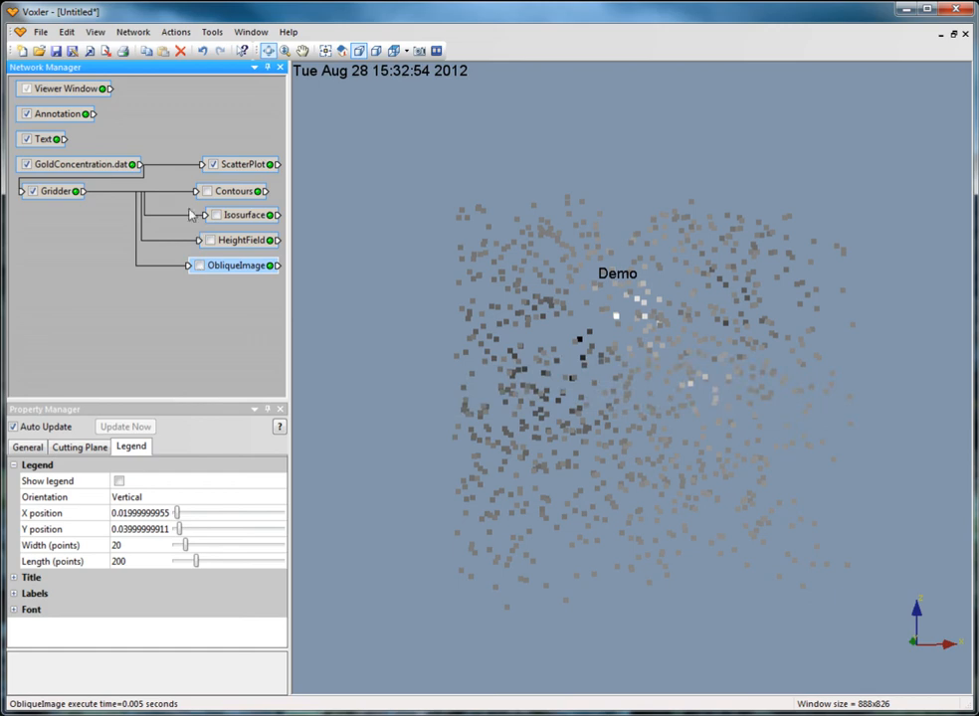
Attach an OrthoImage module to the Gridder and show its legend settings
{"action": "left_click", "coordinate": [66, 191]}
{"action": "left_click", "coordinate": [131, 32]}
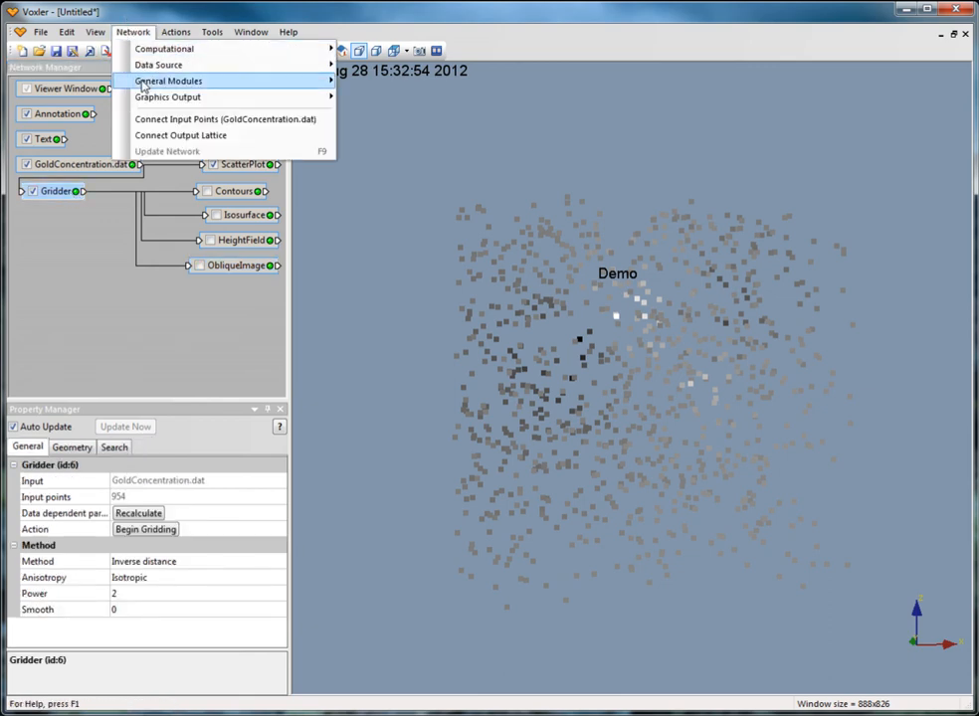
{"action": "mouse_move", "coordinate": [149, 96]}
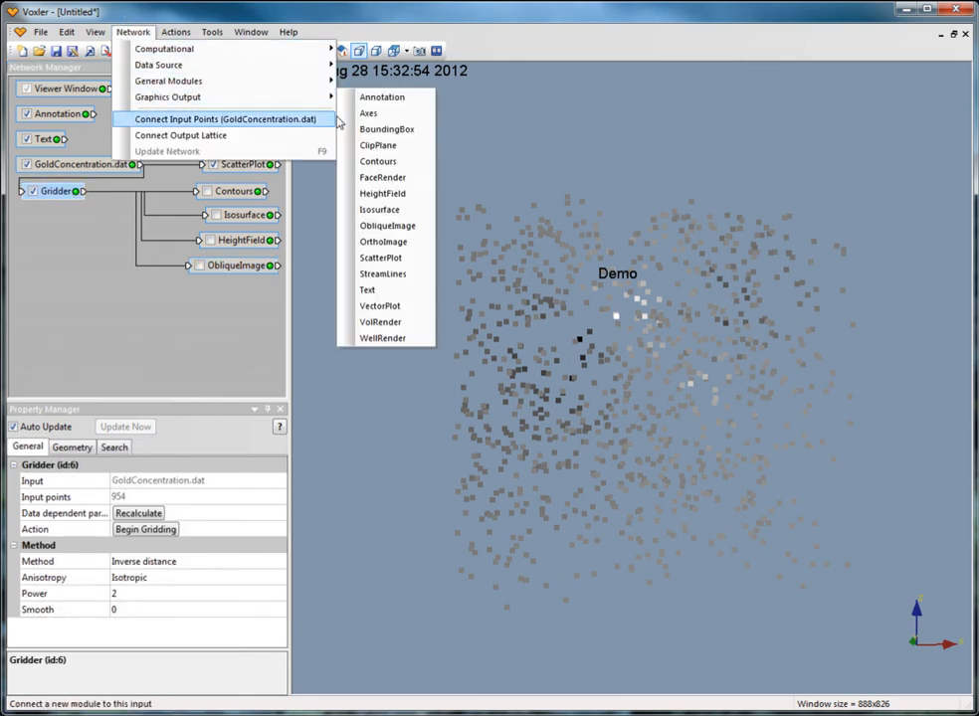
{"action": "left_click", "coordinate": [386, 242]}
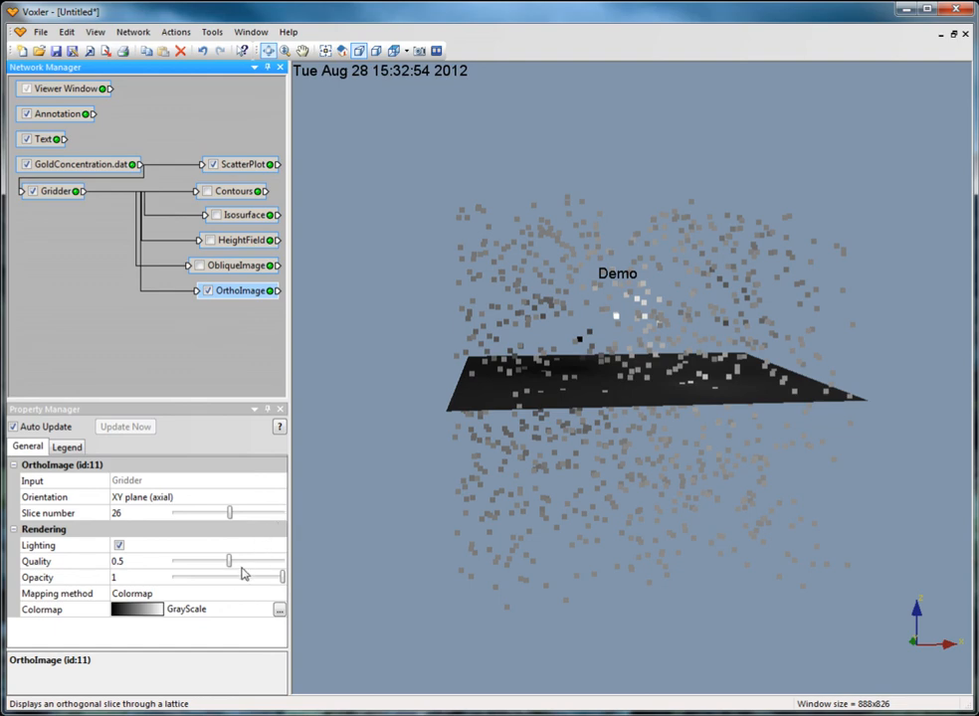
{"action": "left_click", "coordinate": [67, 448]}
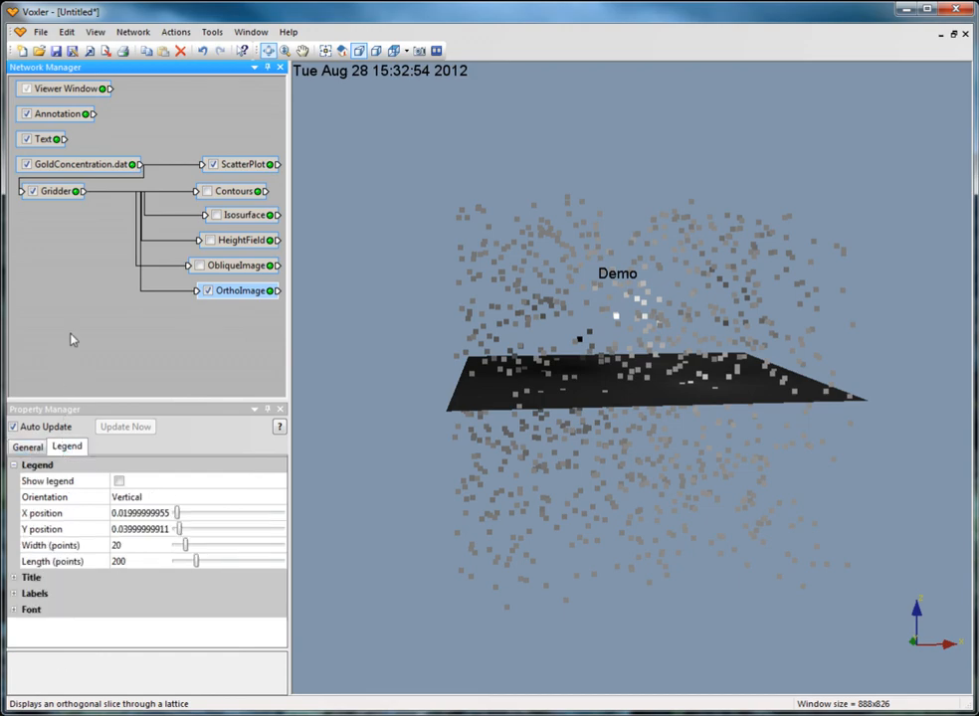